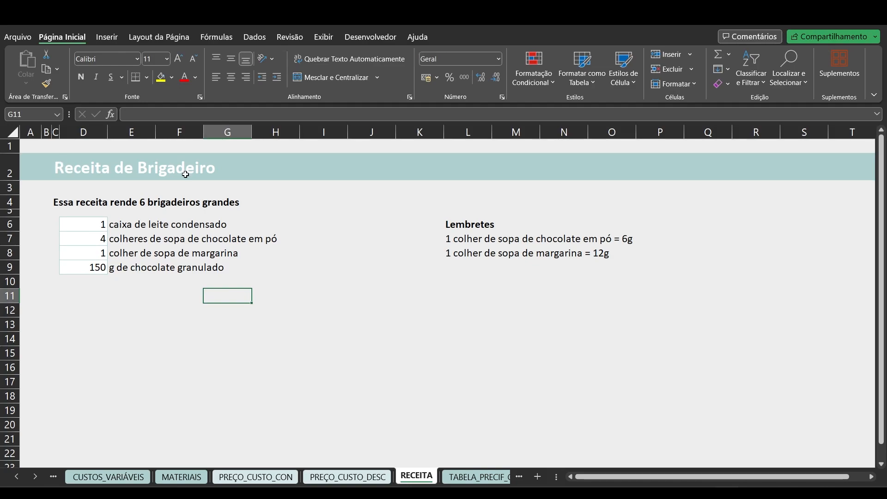
Step: Review the ingredient quantities and the yield statement of the brigadeiro recipe
{"action": "left_click_drag", "start_coordinate": [85, 223], "coordinate": [291, 267]}
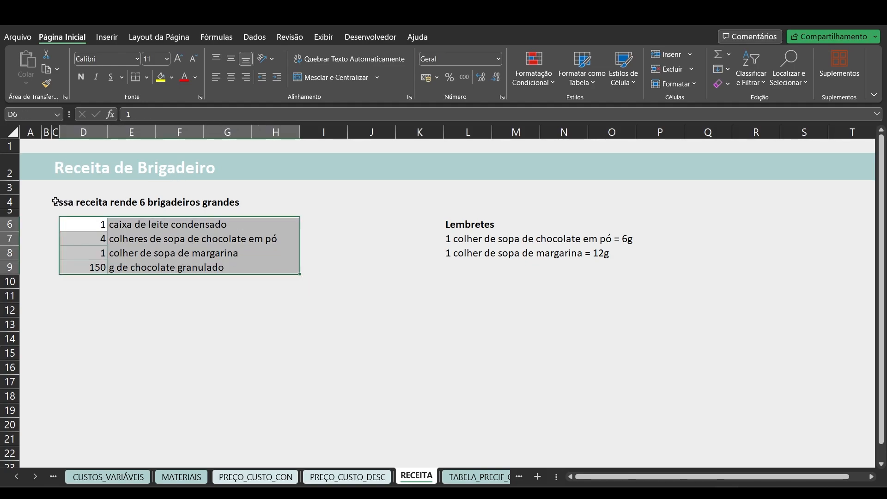
{"action": "left_click_drag", "start_coordinate": [63, 201], "coordinate": [276, 202]}
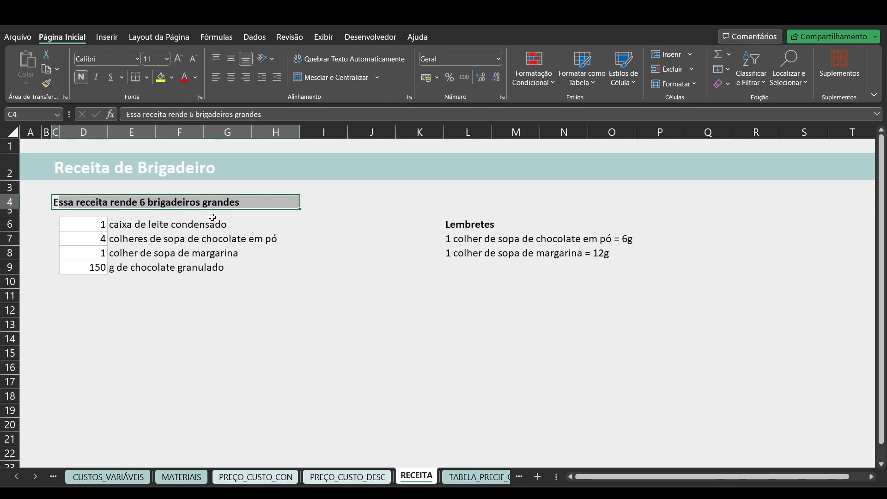
{"action": "left_click", "coordinate": [288, 227]}
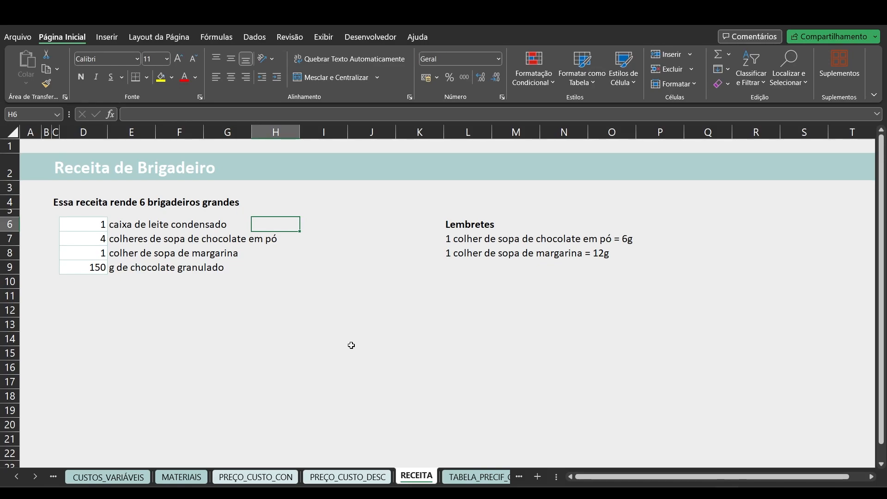
Step: Open the CUSTOS_FIXOS sheet and examine each fixed cost's name and monthly value, from Energia through Gasolina
{"action": "left_click", "coordinate": [17, 476]}
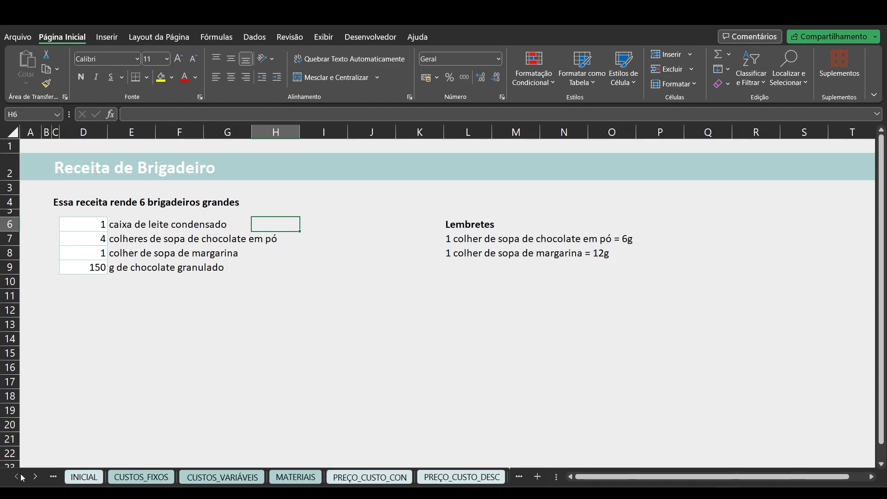
{"action": "left_click", "coordinate": [136, 476]}
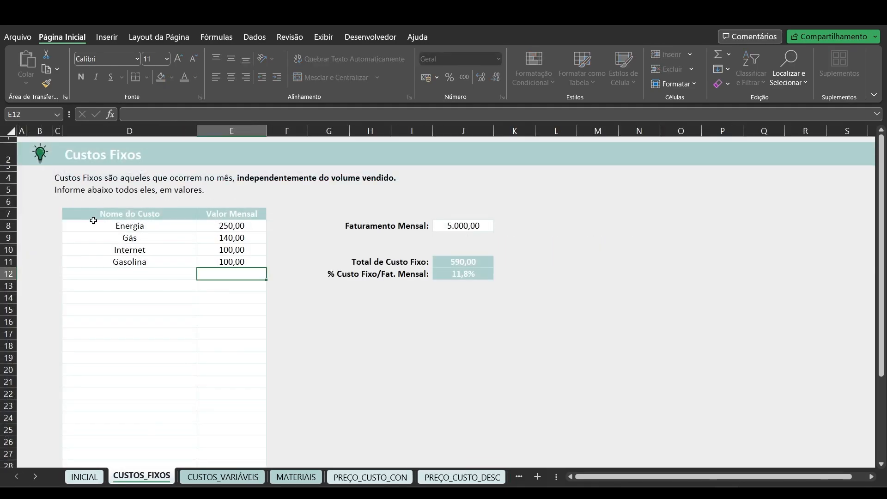
{"action": "left_click_drag", "start_coordinate": [165, 226], "coordinate": [166, 281]}
{"action": "left_click_drag", "start_coordinate": [235, 226], "coordinate": [244, 289]}
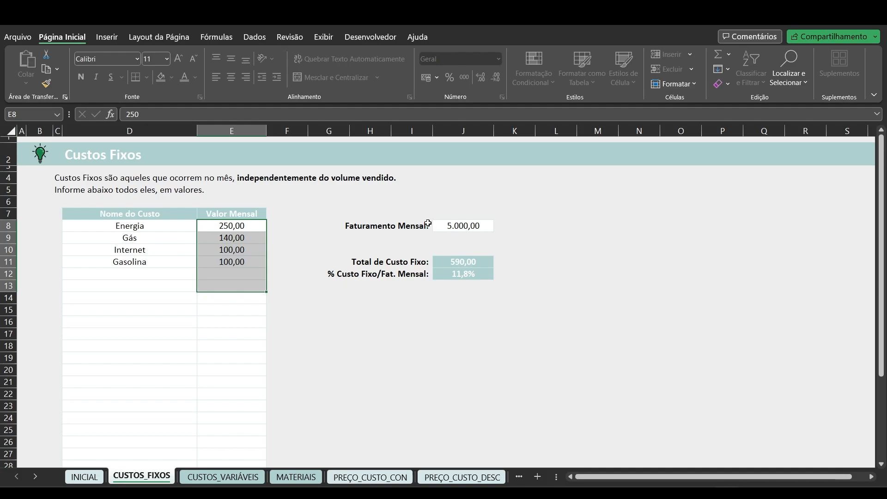
{"action": "left_click", "coordinate": [142, 225]}
{"action": "left_click", "coordinate": [231, 226]}
{"action": "left_click", "coordinate": [164, 235]}
{"action": "left_click", "coordinate": [229, 235]}
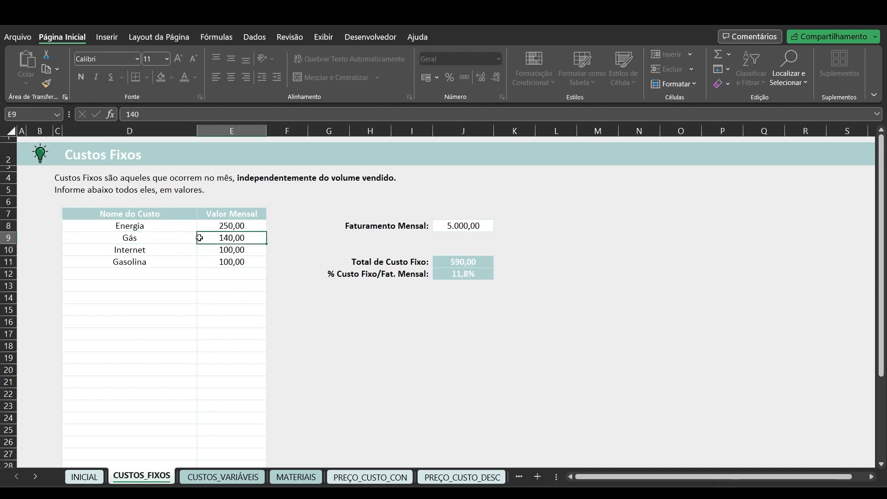
{"action": "left_click", "coordinate": [148, 252]}
{"action": "left_click", "coordinate": [240, 250]}
{"action": "left_click", "coordinate": [221, 262]}
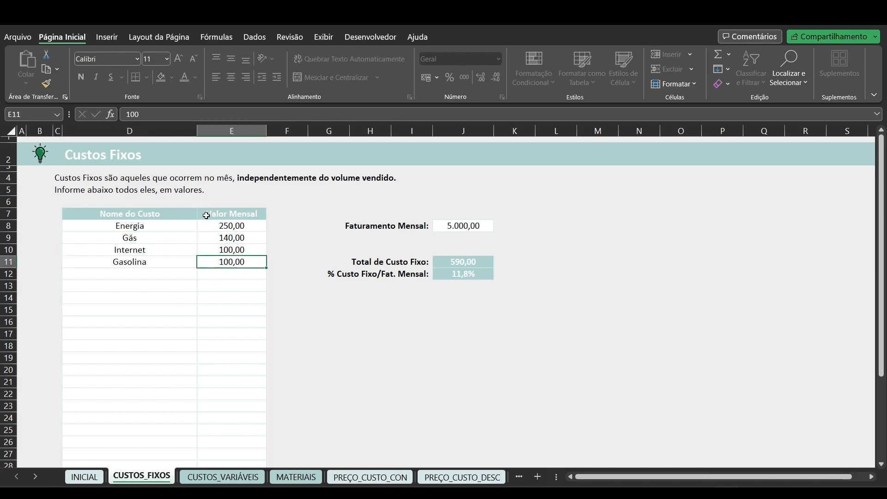
Step: Check the total fixed cost and Faturamento Mensal against the listed fixed costs, leaving every value as entered
{"action": "left_click", "coordinate": [480, 262]}
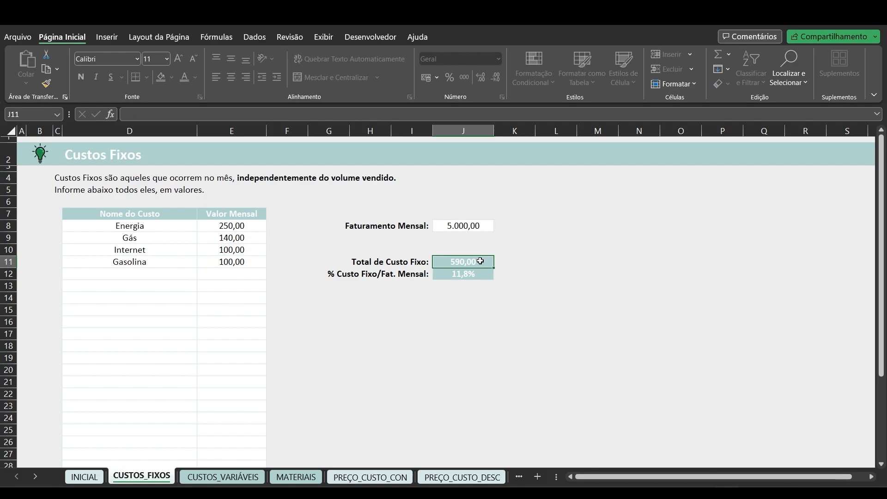
{"action": "left_click", "coordinate": [478, 226]}
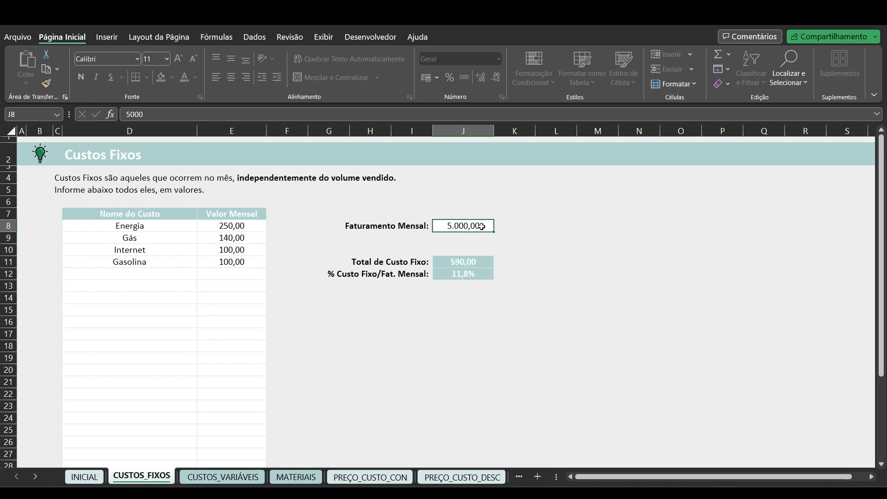
{"action": "left_click_drag", "start_coordinate": [106, 225], "coordinate": [208, 265]}
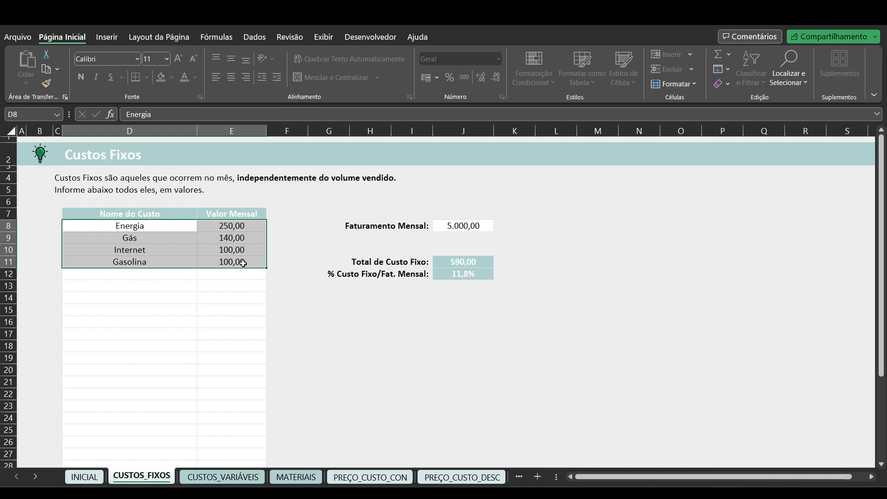
{"action": "left_click", "coordinate": [168, 227]}
{"action": "left_click", "coordinate": [181, 263]}
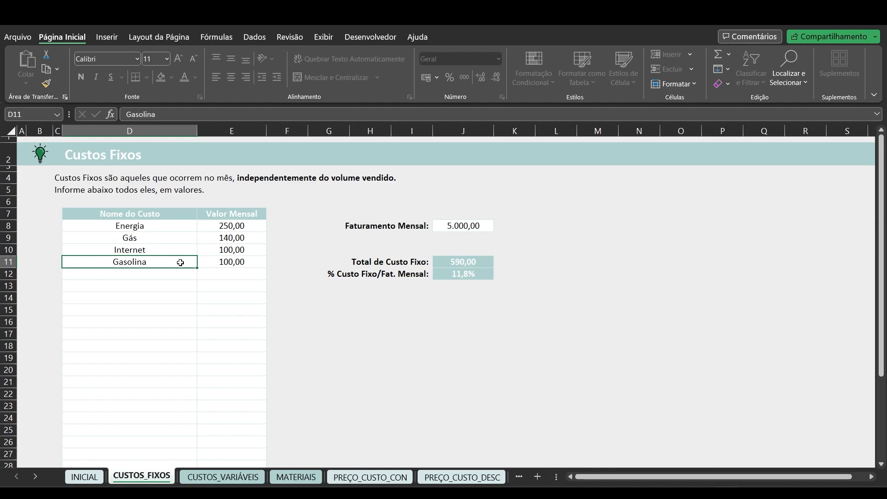
{"action": "key", "text": "Right"}
{"action": "key", "text": "BackSpace"}
{"action": "key", "text": "Escape"}
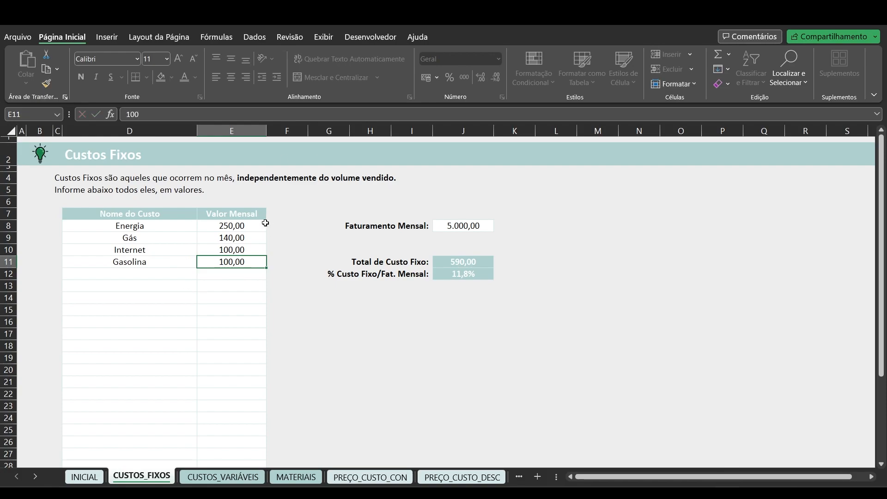
{"action": "left_click_drag", "start_coordinate": [182, 225], "coordinate": [231, 262]}
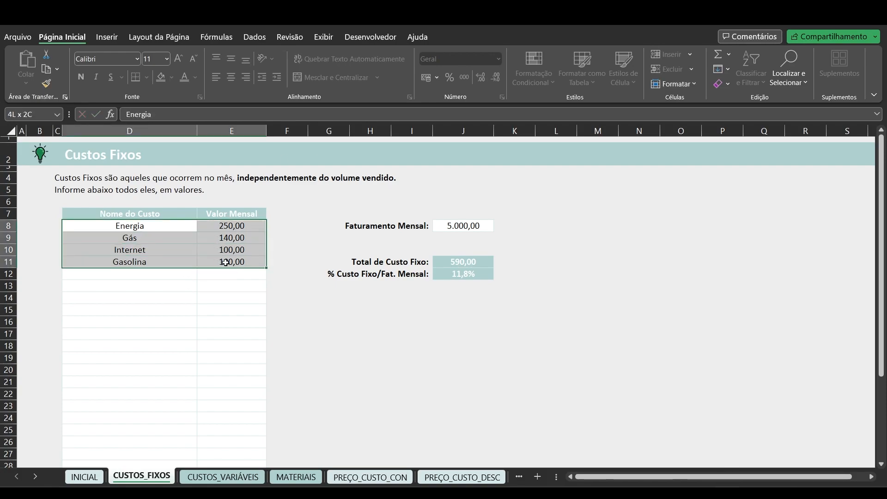
{"action": "left_click", "coordinate": [471, 223]}
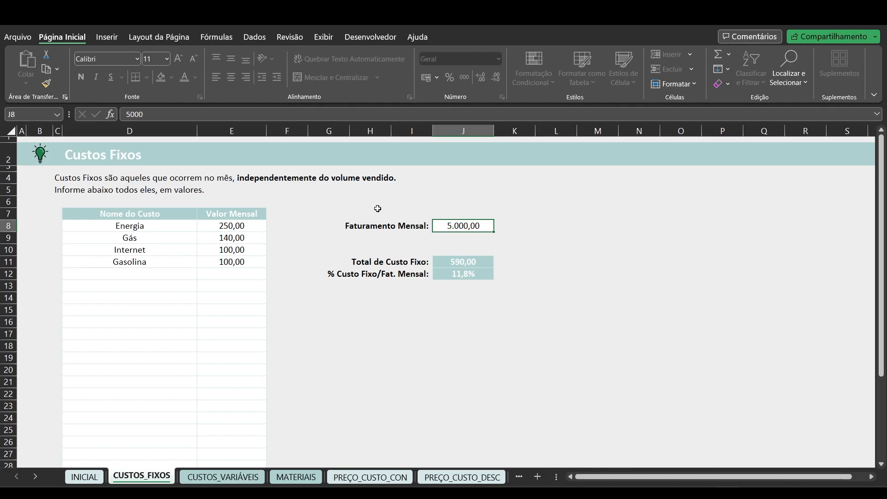
Step: Open the CUSTOS_VARIÁVEIS sheet and examine the Taxa Aplicativo and Impostos percentages and the total variable cost
{"action": "left_click", "coordinate": [217, 476]}
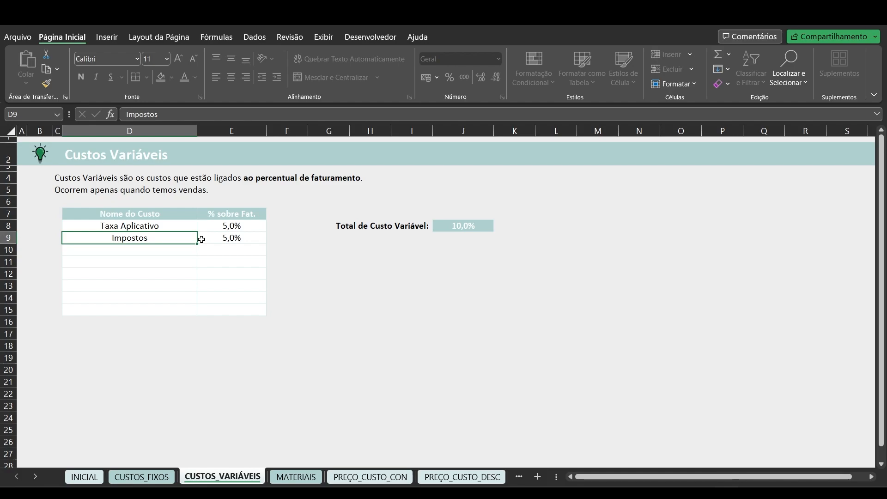
{"action": "left_click", "coordinate": [201, 239], "text": "shift"}
{"action": "key", "text": "Right"}
{"action": "key", "text": "Up"}
{"action": "key", "text": "Left"}
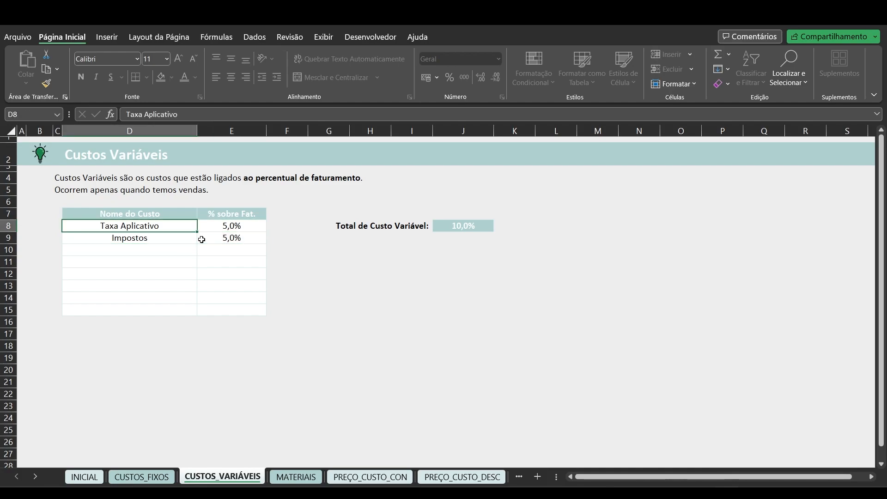
{"action": "key", "text": "Down"}
{"action": "key", "text": "Right"}
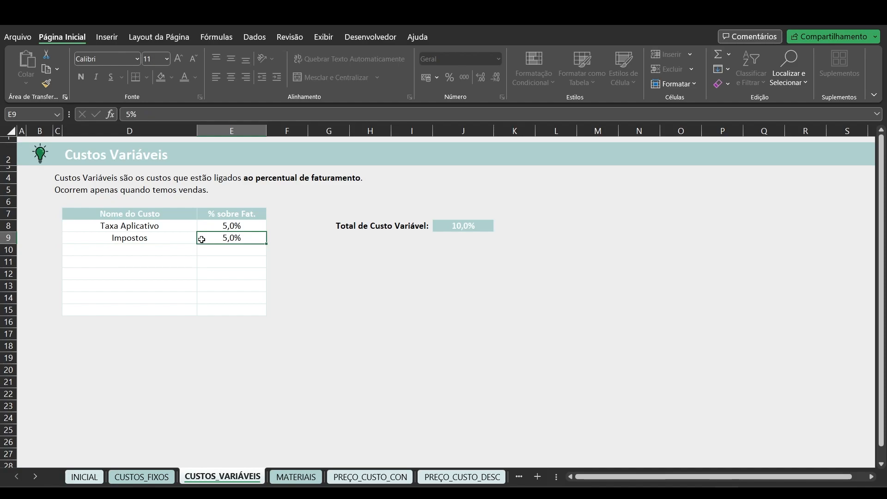
{"action": "left_click", "coordinate": [455, 226]}
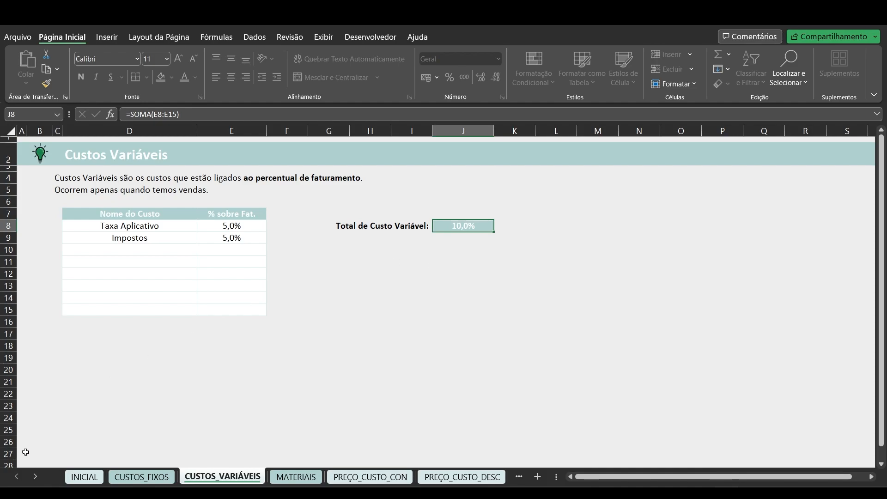
Step: Return to the RECEITA sheet and review each ingredient's quantity and description, from condensed milk to chocolate sprinkles
{"action": "left_click", "coordinate": [35, 477]}
{"action": "left_click", "coordinate": [35, 476]}
{"action": "left_click", "coordinate": [416, 477]}
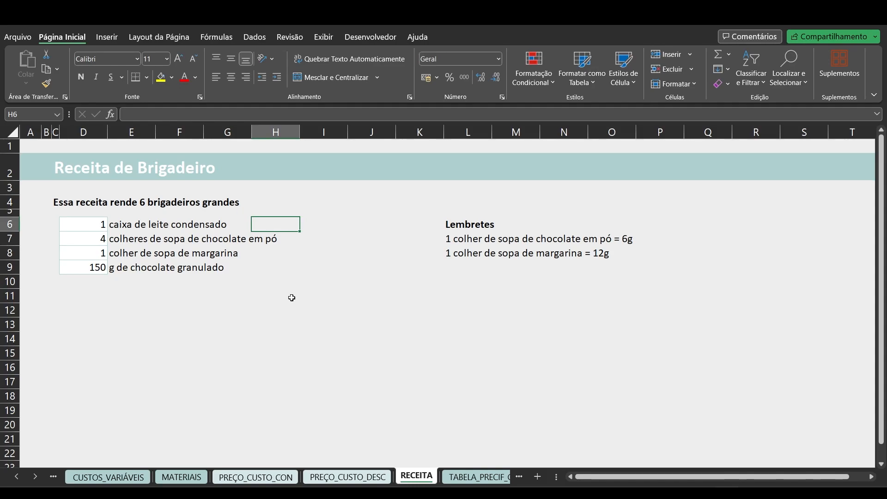
{"action": "key", "text": "Left"}
{"action": "key", "text": "Left"}
{"action": "key", "text": "Left"}
{"action": "key", "text": "Left"}
{"action": "key", "text": "Right"}
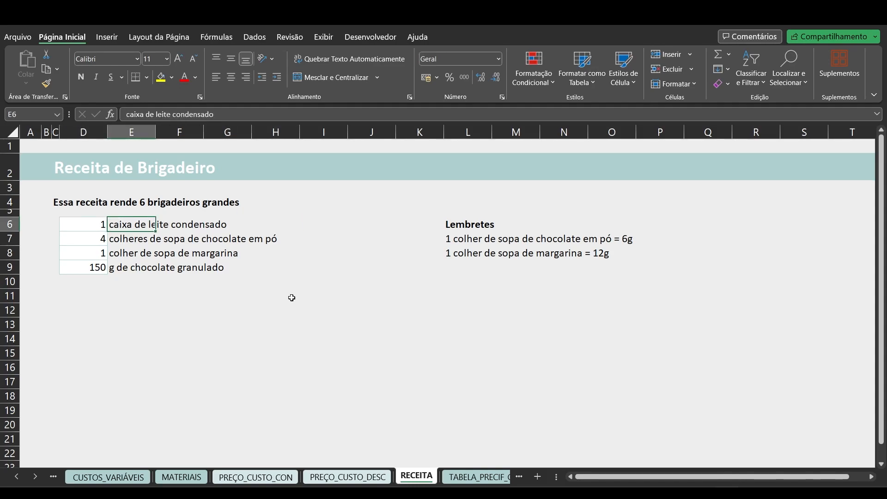
{"action": "key", "text": "Left"}
{"action": "key", "text": "Down"}
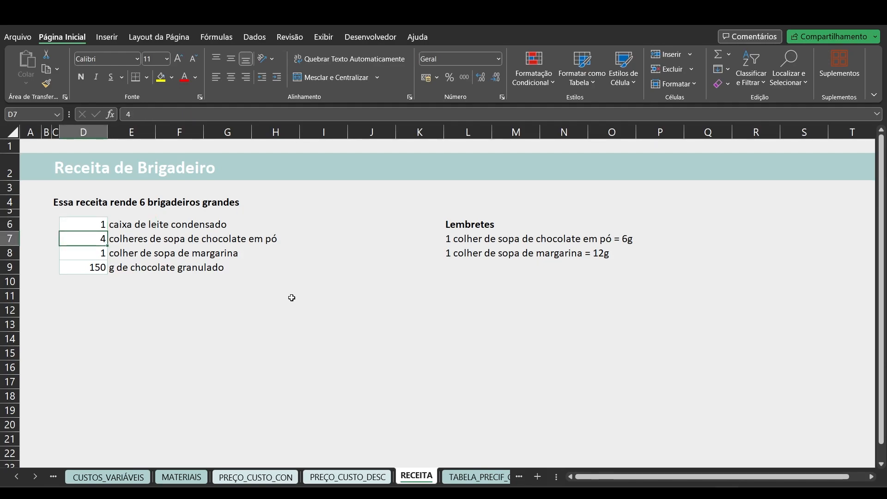
{"action": "key", "text": "Right"}
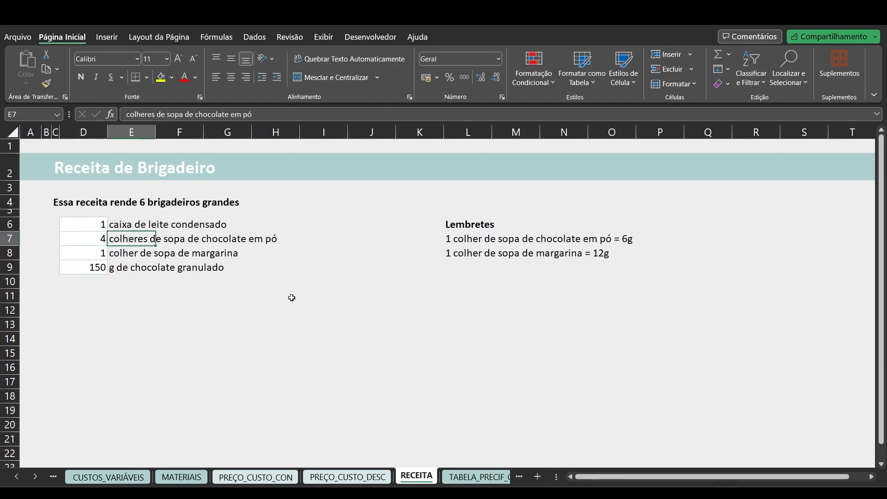
{"action": "key", "text": "Left"}
{"action": "key", "text": "Down"}
{"action": "key", "text": "Right"}
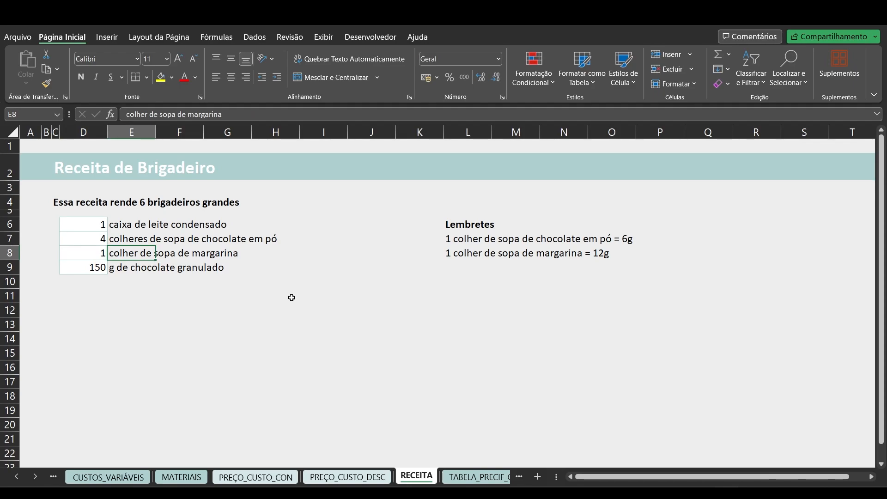
{"action": "key", "text": "Left"}
{"action": "key", "text": "Down"}
{"action": "key", "text": "Right"}
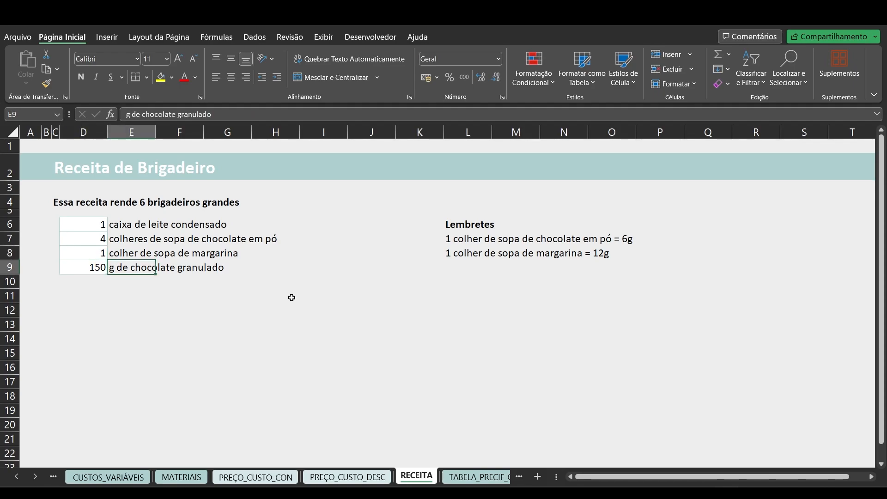
{"action": "key", "text": "Right"}
{"action": "key", "text": "Right"}
{"action": "key", "text": "Right"}
{"action": "key", "text": "Right"}
{"action": "key", "text": "Right"}
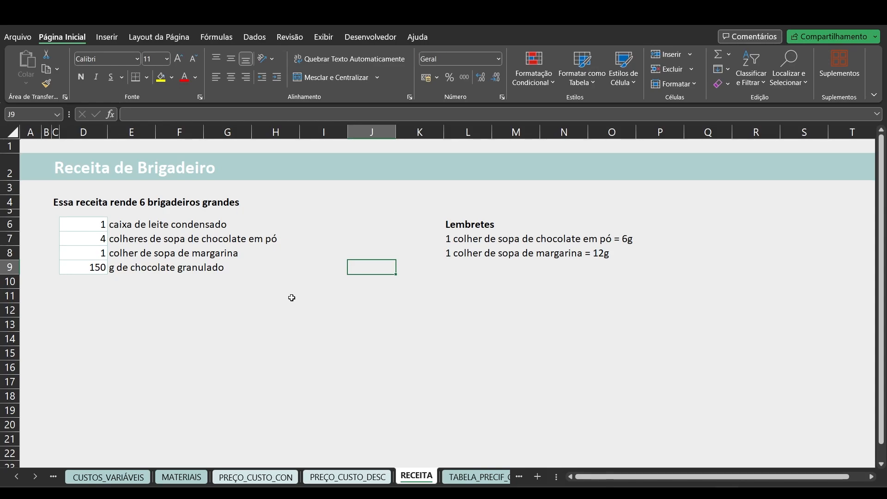
Step: Open the MATERIAIS sheet and examine the registered product names and the reference quantity and value of Leite Condensado
{"action": "left_click", "coordinate": [196, 476]}
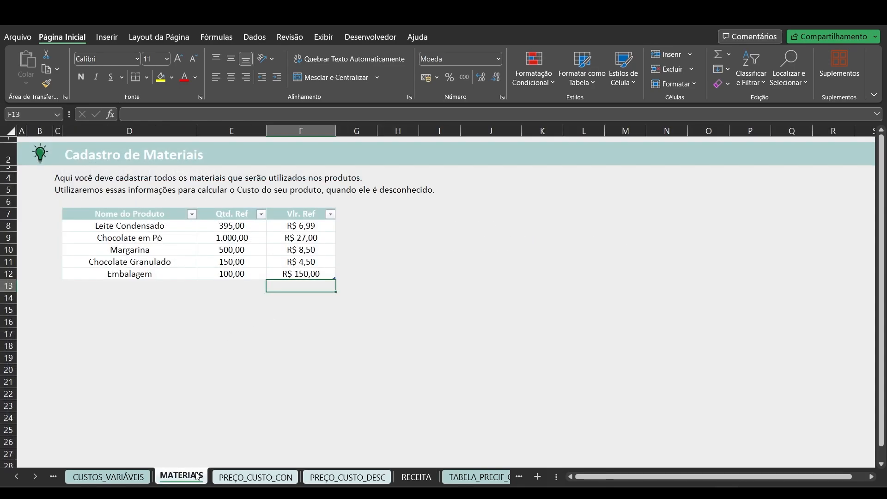
{"action": "mouse_move", "coordinate": [166, 226]}
{"action": "left_mouse_down"}
{"action": "mouse_move", "coordinate": [173, 271]}
{"action": "mouse_move", "coordinate": [173, 230]}
{"action": "left_mouse_up"}
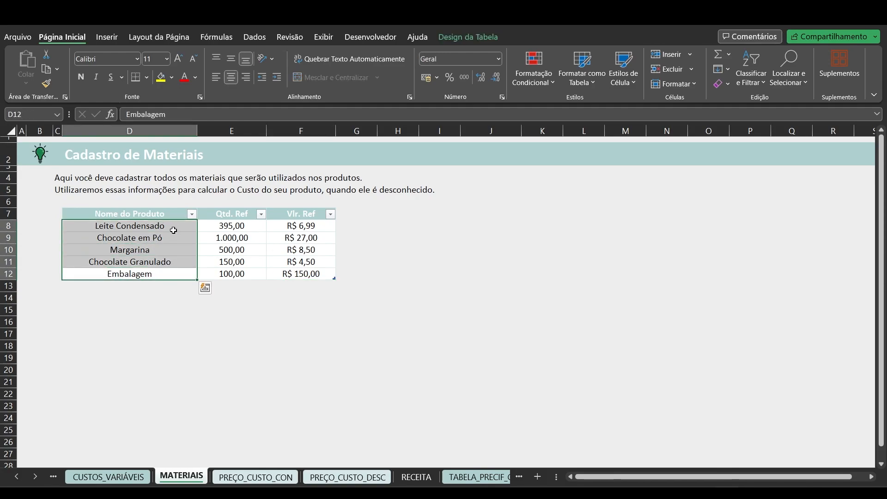
{"action": "left_click", "coordinate": [173, 227]}
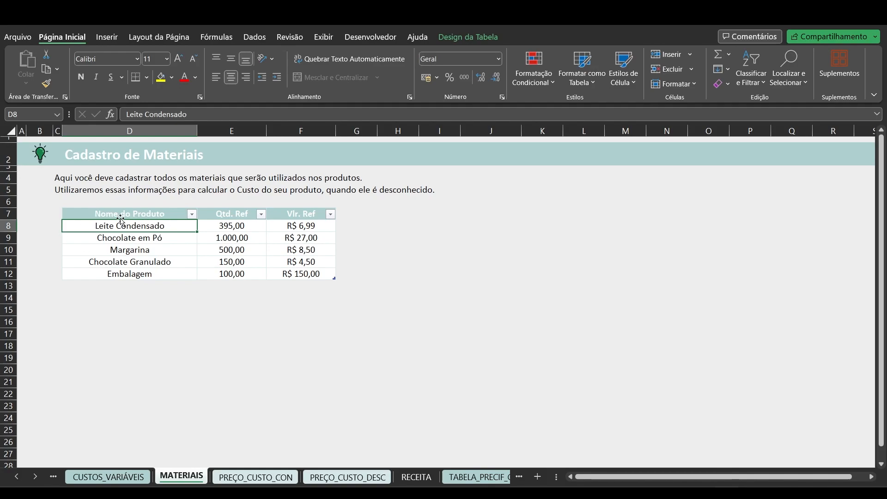
{"action": "left_click", "coordinate": [247, 226]}
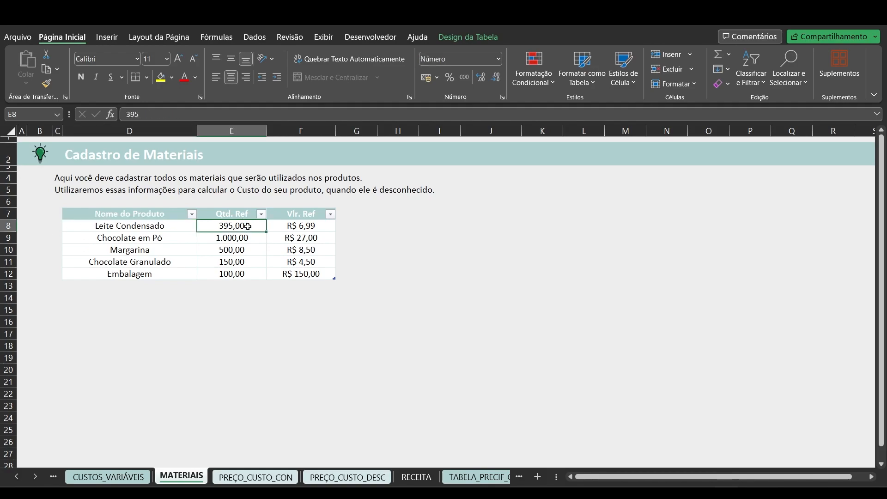
{"action": "left_click", "coordinate": [322, 225]}
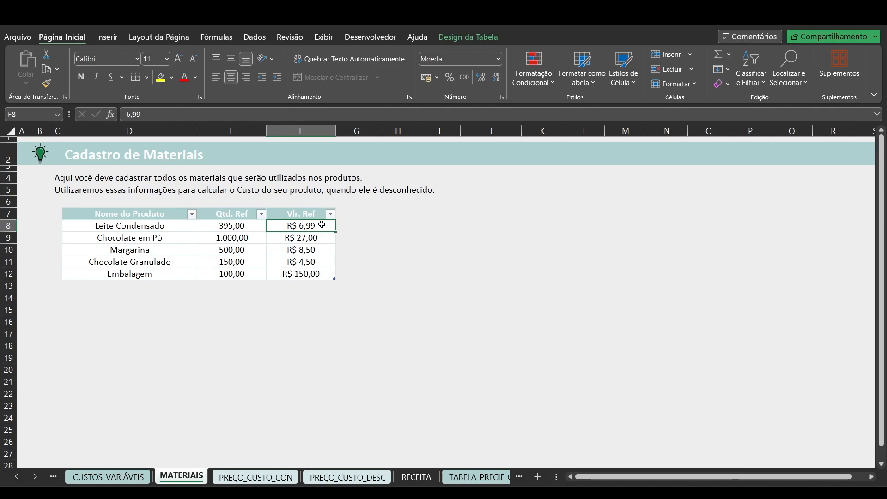
{"action": "left_click", "coordinate": [238, 223]}
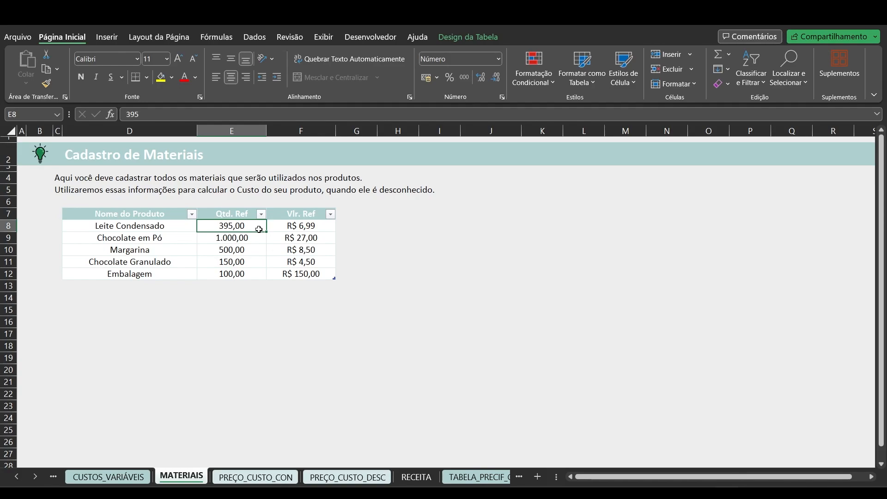
{"action": "left_click", "coordinate": [277, 225]}
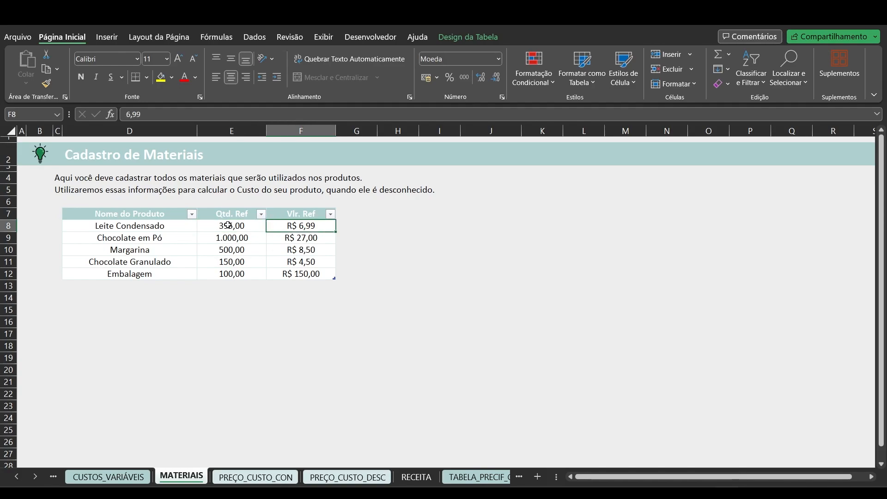
{"action": "double_click", "coordinate": [190, 227]}
{"action": "key", "text": "Escape"}
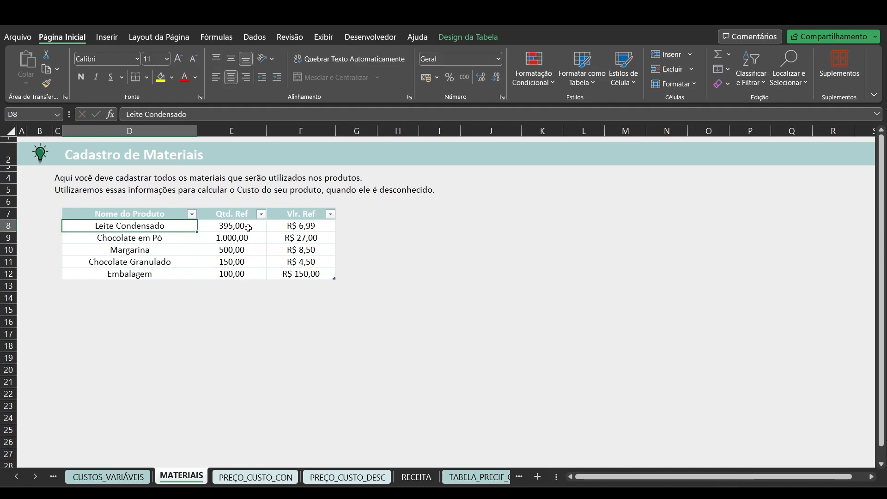
{"action": "left_click", "coordinate": [247, 227]}
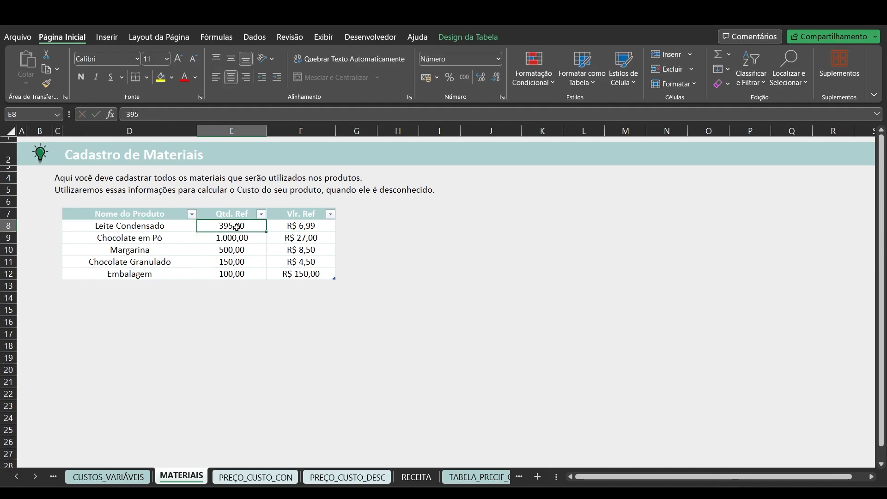
Step: Review the reference quantity and value of Leite Condensado, Chocolate em Pó and Margarina in the materials table
{"action": "left_click", "coordinate": [321, 228]}
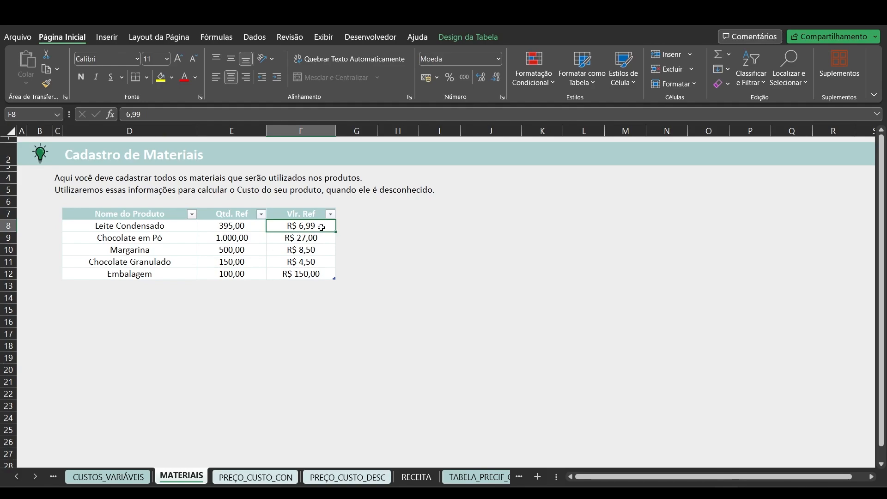
{"action": "left_click_drag", "start_coordinate": [190, 225], "coordinate": [188, 259]}
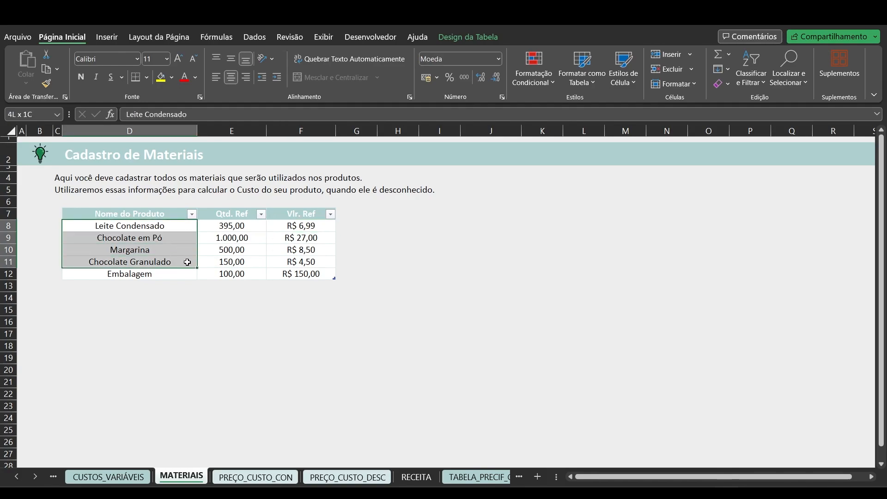
{"action": "left_click", "coordinate": [226, 239]}
{"action": "left_click", "coordinate": [276, 241]}
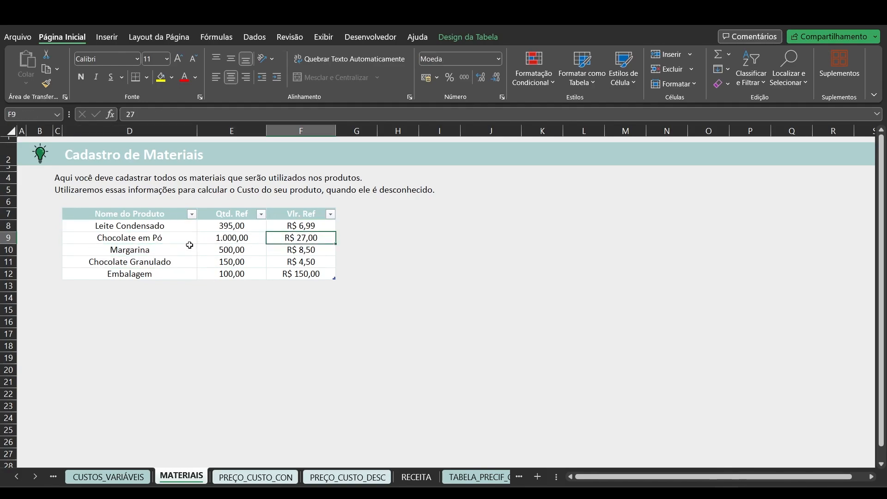
{"action": "left_click", "coordinate": [160, 249]}
{"action": "left_click", "coordinate": [254, 249]}
{"action": "left_click", "coordinate": [305, 250]}
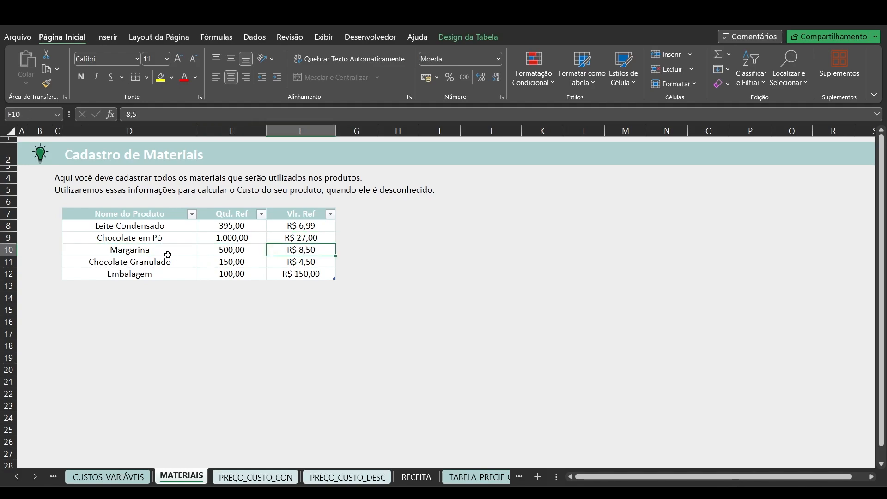
Step: Enter 4,5 as the Vlr. Ref of Chocolate Granulado and check the Embalagem row's reference quantity
{"action": "left_click", "coordinate": [157, 260]}
{"action": "left_click", "coordinate": [261, 261]}
{"action": "left_click", "coordinate": [280, 261]}
{"action": "key", "text": "BackSpace"}
{"action": "type", "text": "4,5"}
{"action": "key", "text": "ctrl+Return"}
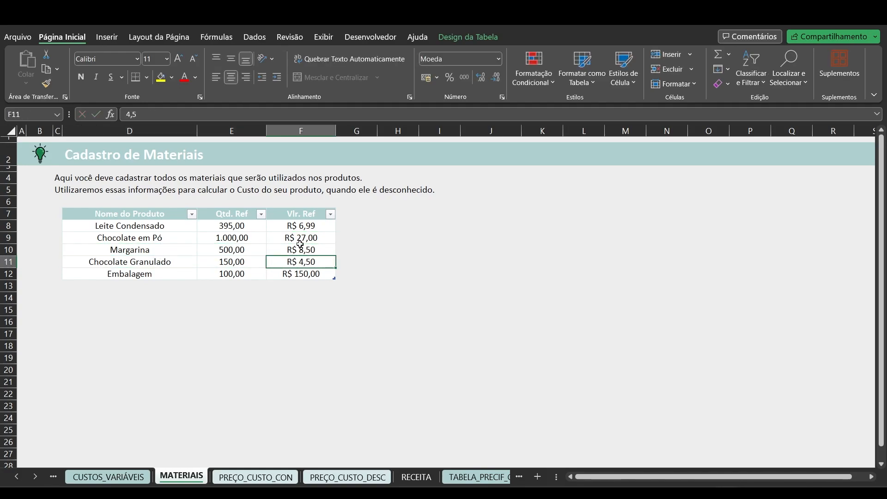
{"action": "left_click", "coordinate": [169, 274]}
{"action": "left_click", "coordinate": [249, 276]}
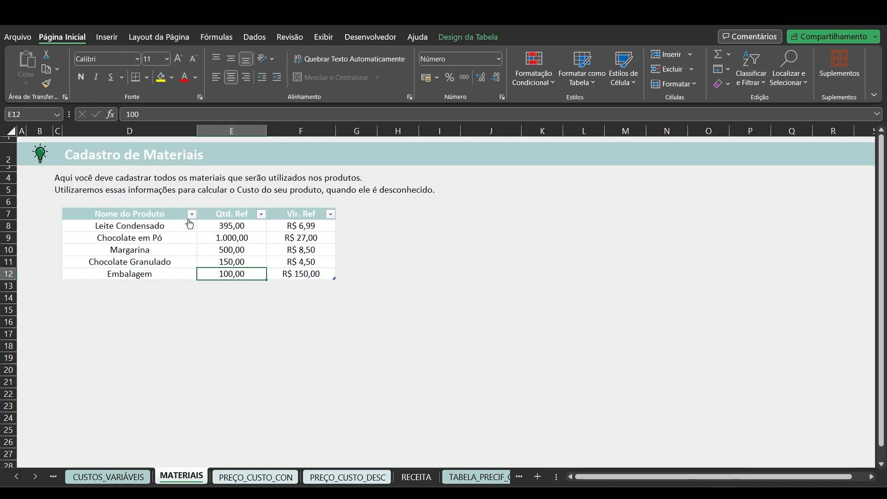
{"action": "left_click", "coordinate": [286, 226]}
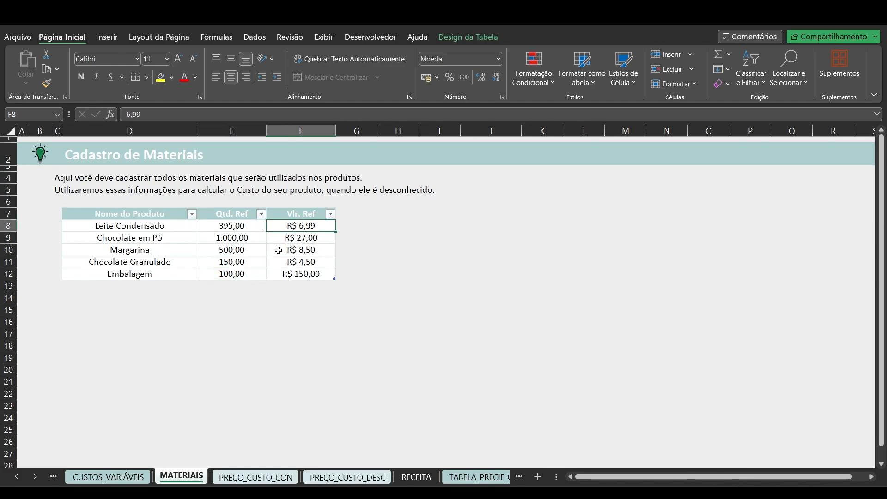
{"action": "type", "text": "8,"}
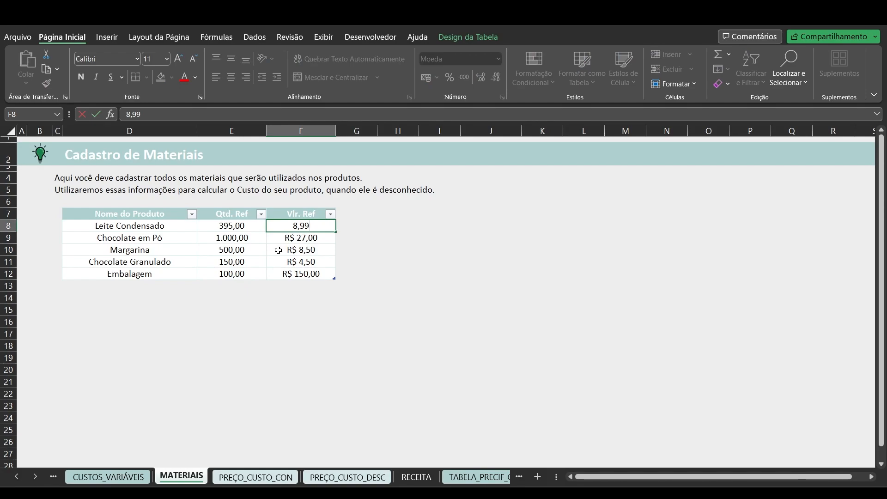
{"action": "key", "text": "Escape"}
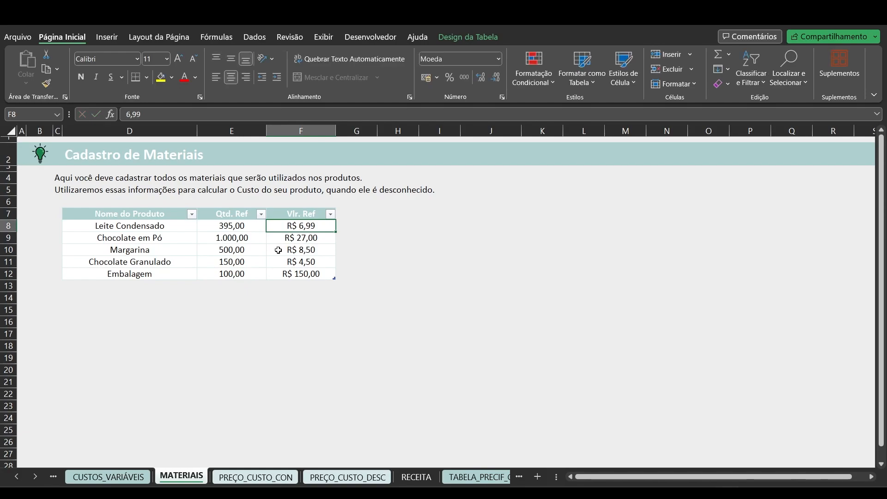
{"action": "key", "text": "BackSpace"}
{"action": "key", "text": "Escape"}
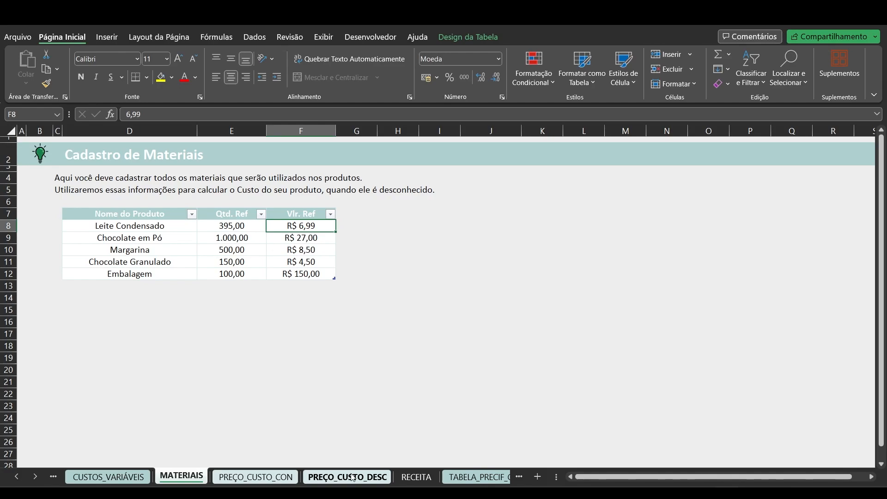
Step: Look at the product on the PREÇO_CUSTO_CON sheet, whose cost is already known, and return to the RECEITA sheet
{"action": "left_click", "coordinate": [256, 476]}
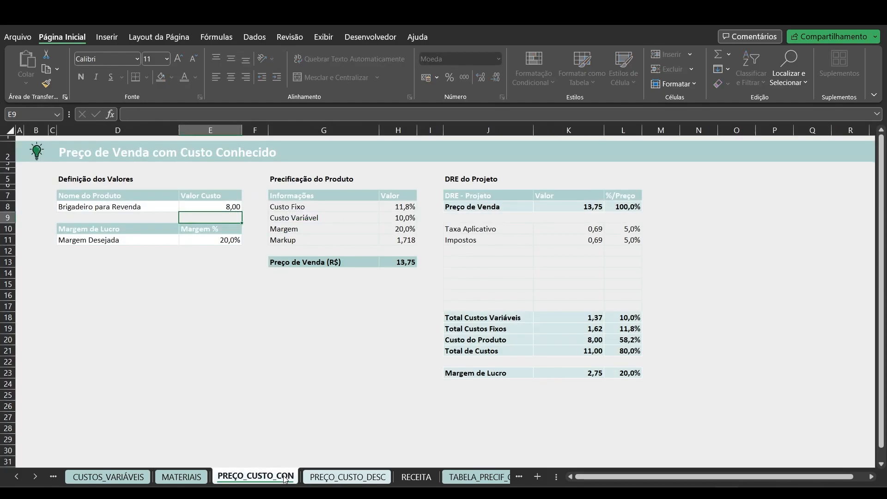
{"action": "left_click", "coordinate": [160, 207]}
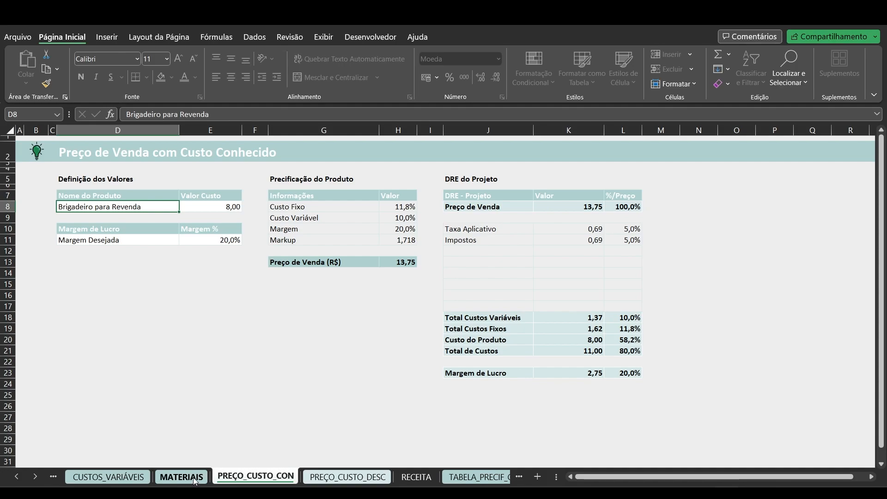
{"action": "left_click", "coordinate": [415, 476]}
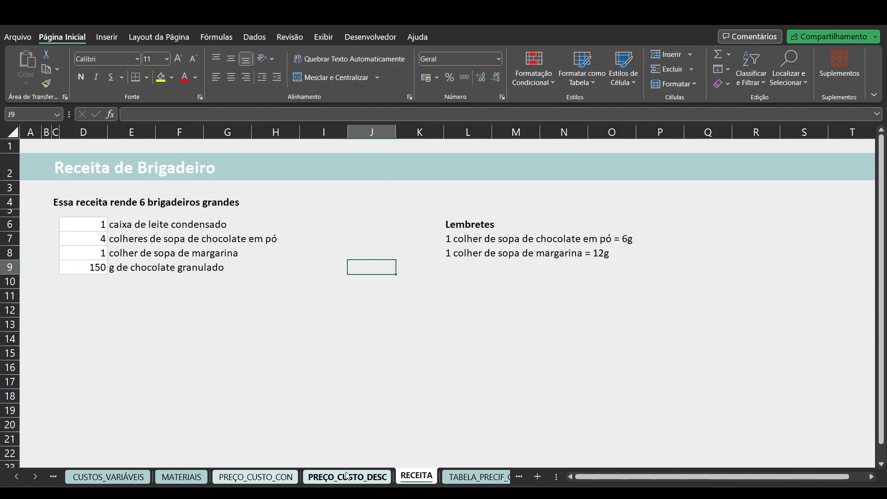
Step: Open the PREÇO_CUSTO_DESC sheet and examine the Definição dos Valores table and its Nome do Item cells
{"action": "left_click", "coordinate": [347, 476]}
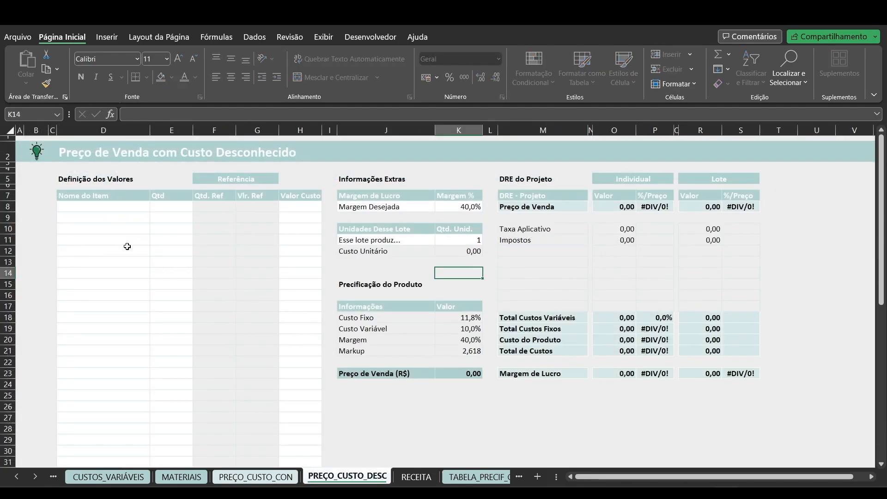
{"action": "left_click_drag", "start_coordinate": [91, 179], "coordinate": [281, 308]}
{"action": "left_click_drag", "start_coordinate": [87, 207], "coordinate": [97, 272]}
{"action": "left_click", "coordinate": [102, 250]}
{"action": "left_click", "coordinate": [109, 232]}
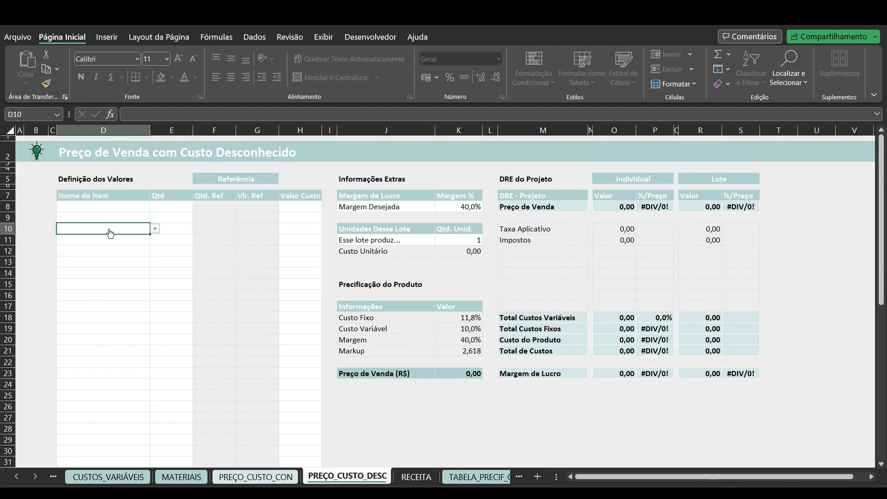
{"action": "double_click", "coordinate": [109, 229]}
{"action": "key", "text": "Escape"}
Step: Check the condensed milk line of the recipe on the RECEITA sheet
{"action": "left_click", "coordinate": [415, 476]}
{"action": "left_click", "coordinate": [112, 221]}
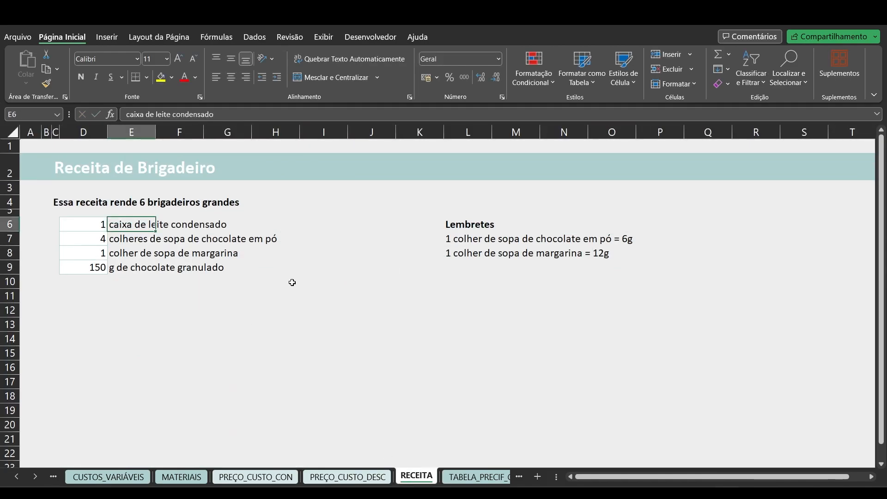
{"action": "left_click", "coordinate": [245, 227]}
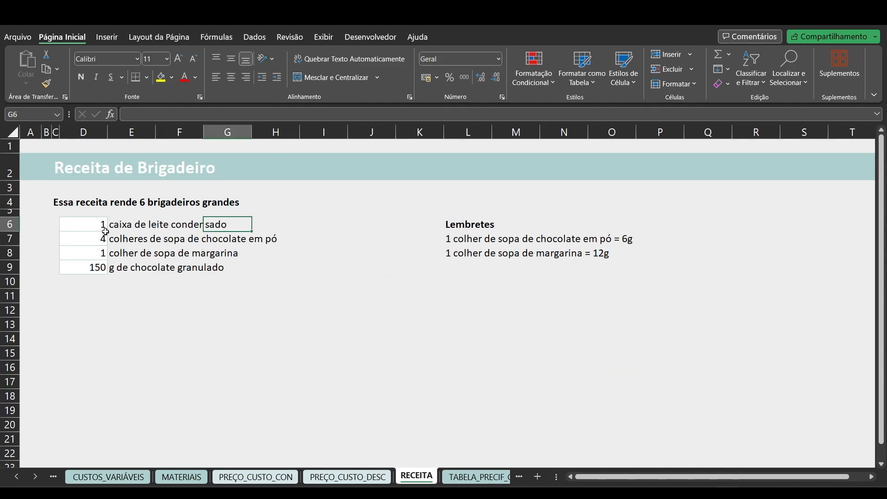
Step: On the PREÇO_CUSTO_DESC sheet, choose Leite Condensado as the first item from the materials registered on MATERIAIS
{"action": "left_click", "coordinate": [347, 476]}
{"action": "left_click", "coordinate": [115, 206]}
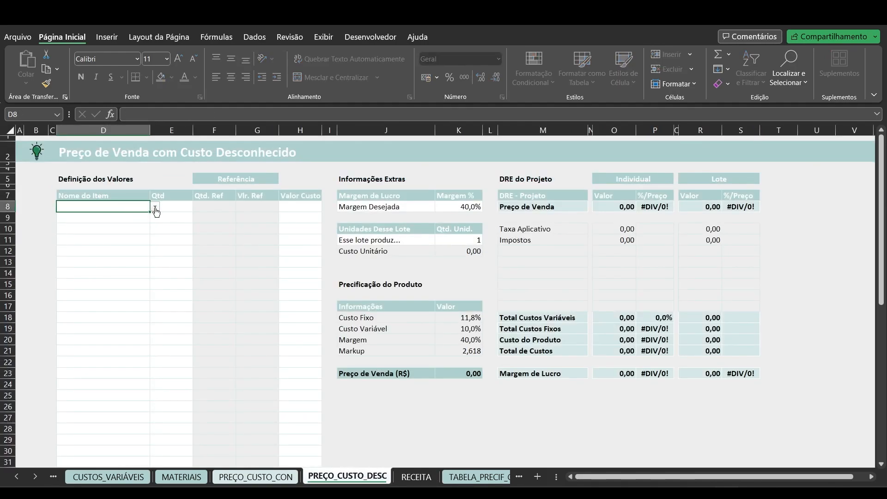
{"action": "left_click", "coordinate": [156, 206]}
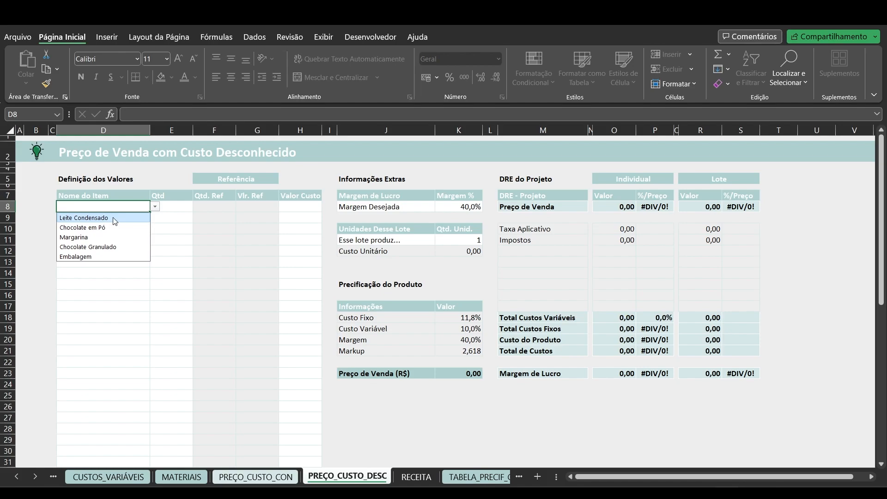
{"action": "left_click", "coordinate": [181, 476]}
{"action": "left_click", "coordinate": [348, 476]}
{"action": "left_click", "coordinate": [155, 207]}
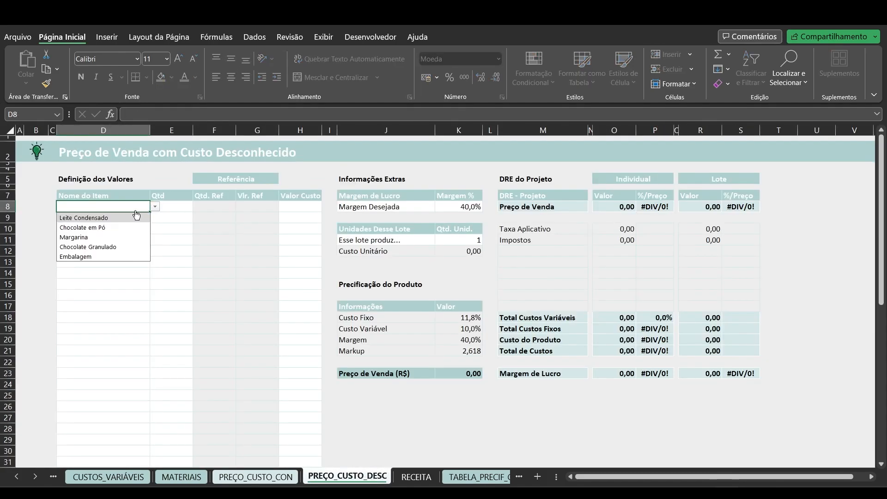
{"action": "left_click", "coordinate": [110, 218]}
Step: Check the reference quantity and value of Leite Condensado and set its Qtd to 395
{"action": "left_click", "coordinate": [173, 207]}
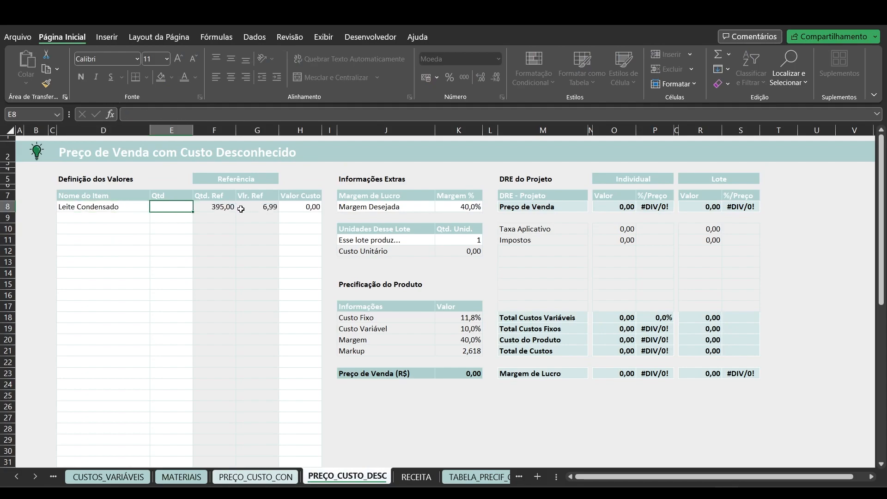
{"action": "left_click_drag", "start_coordinate": [200, 207], "coordinate": [261, 206]}
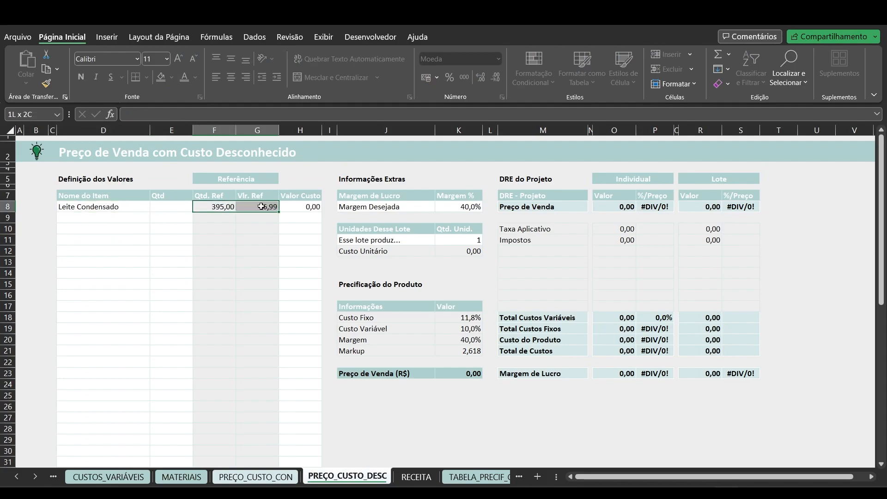
{"action": "left_click", "coordinate": [203, 207]}
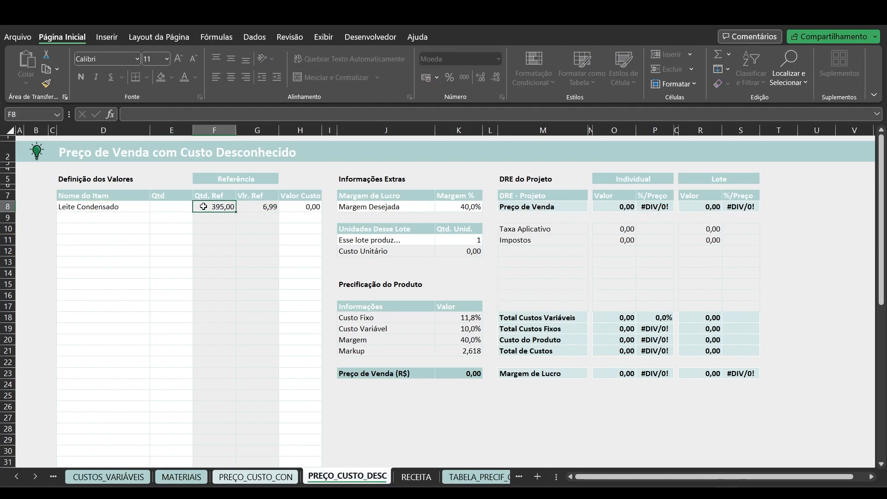
{"action": "left_click", "coordinate": [255, 207]}
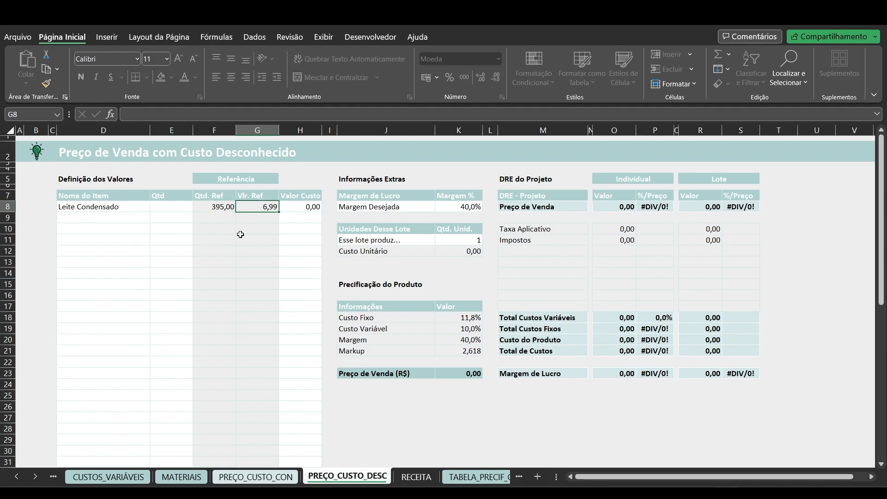
{"action": "left_click", "coordinate": [175, 207]}
{"action": "type", "text": "3"}
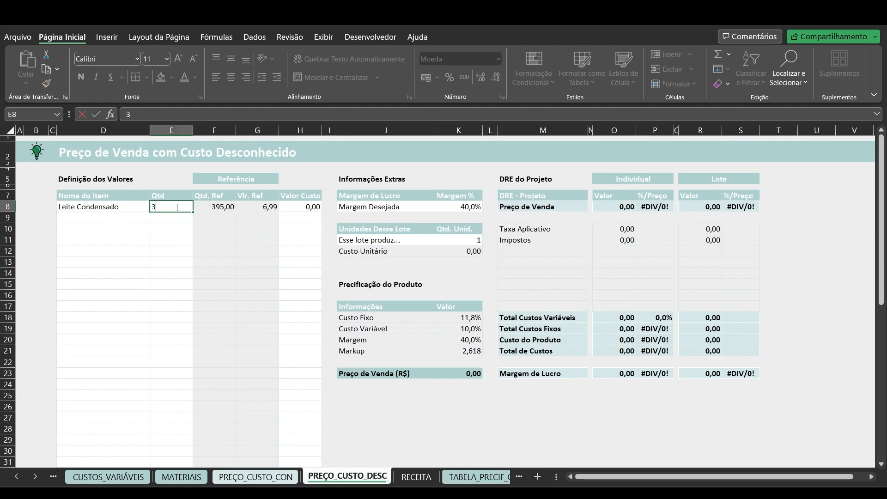
{"action": "type", "text": "95"}
{"action": "key", "text": "Return"}
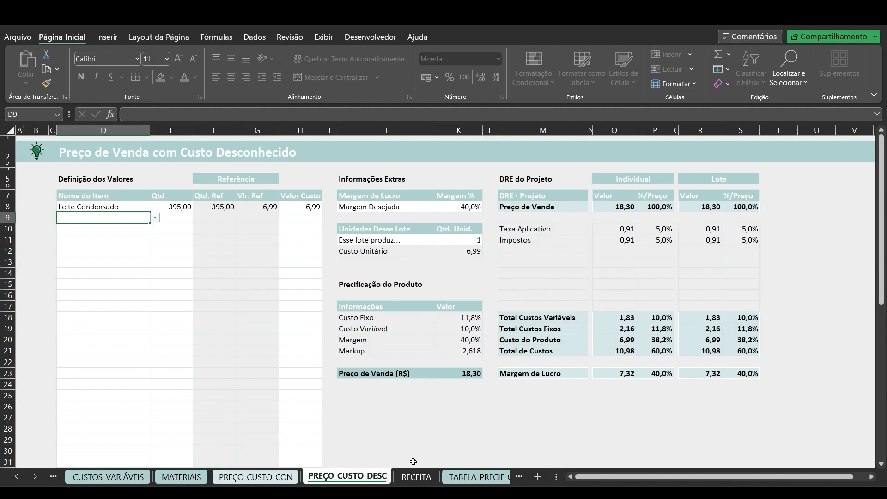
Step: Add Chocolate em Pó as the second item on the PREÇO_CUSTO_DESC sheet and check its reference quantity and value
{"action": "left_click", "coordinate": [406, 477]}
{"action": "left_click", "coordinate": [347, 476]}
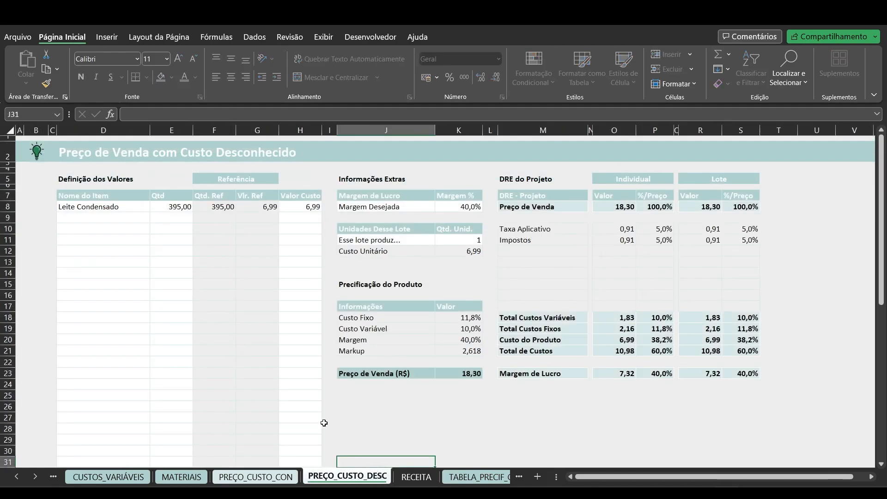
{"action": "left_click", "coordinate": [139, 217]}
{"action": "left_click", "coordinate": [156, 217]}
{"action": "left_click", "coordinate": [118, 239]}
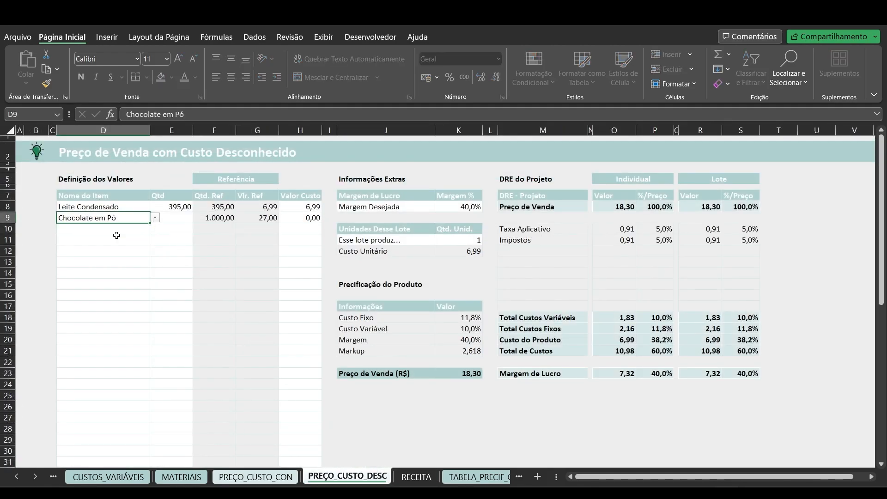
{"action": "left_click_drag", "start_coordinate": [204, 218], "coordinate": [259, 217]}
{"action": "left_click", "coordinate": [210, 217]}
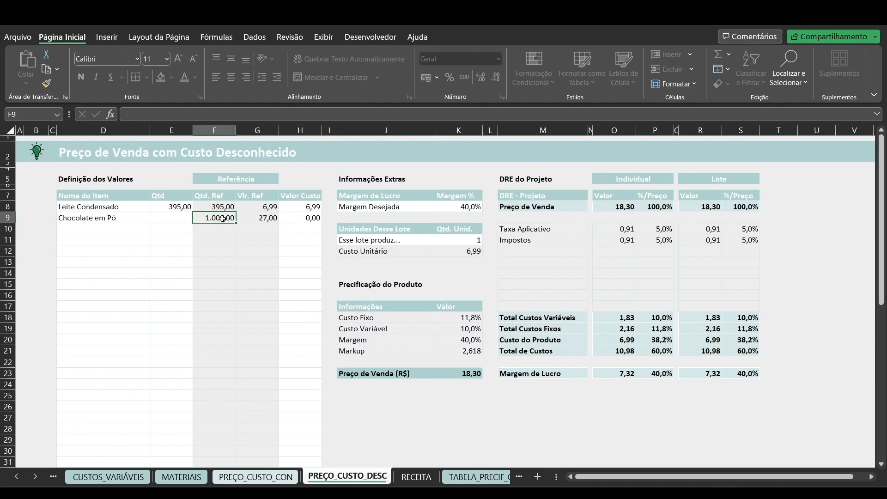
Step: Compare the recipe's number of spoons of chocolate powder with its reference quantity on the MATERIAIS sheet
{"action": "left_click", "coordinate": [415, 477]}
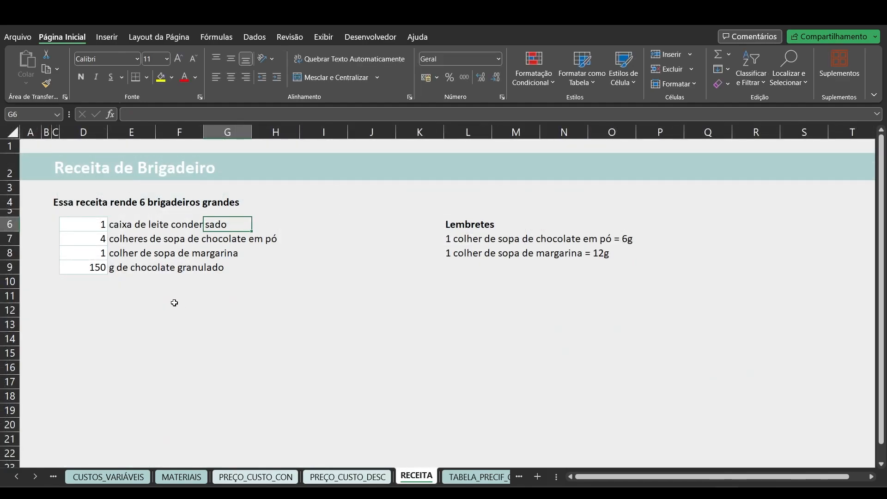
{"action": "left_click", "coordinate": [92, 236]}
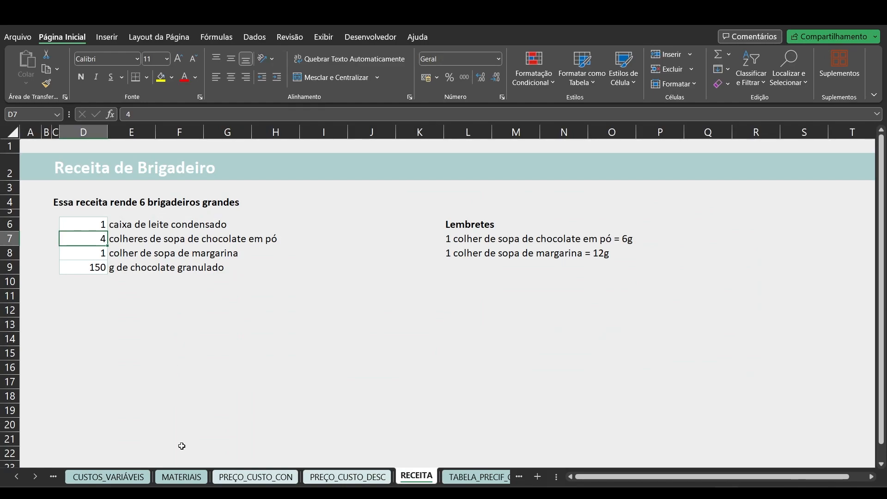
{"action": "left_click", "coordinate": [186, 478]}
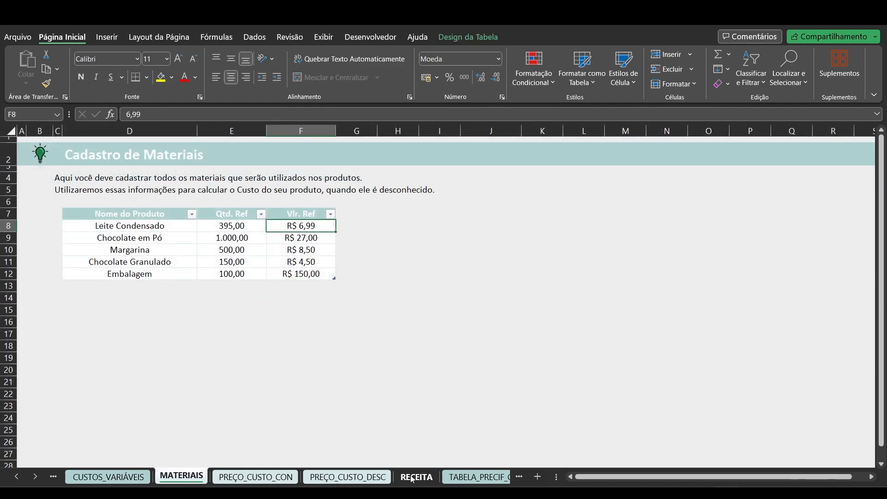
{"action": "left_click", "coordinate": [381, 478]}
Step: On the RECEITA sheet, calculate the grams of chocolate powder in cell J8 with the formula =4*6
{"action": "left_click", "coordinate": [416, 478]}
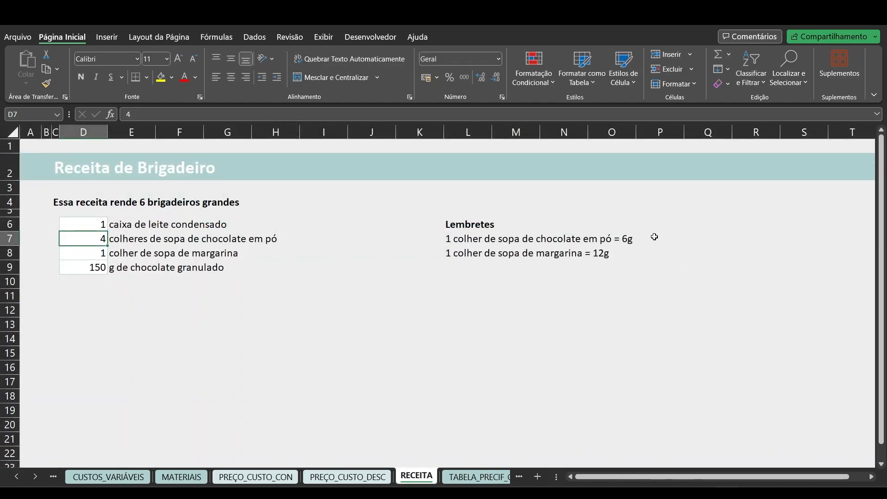
{"action": "left_click", "coordinate": [349, 255]}
{"action": "type", "text": "=4*6"}
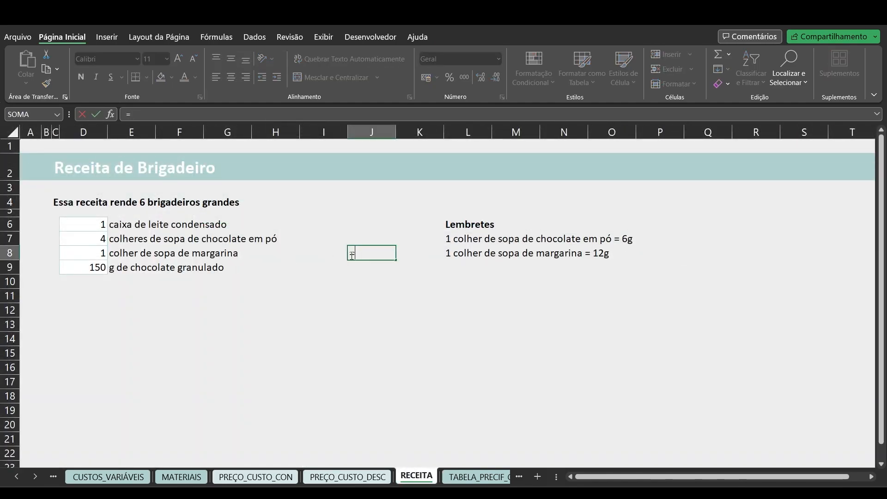
{"action": "key", "text": "Return"}
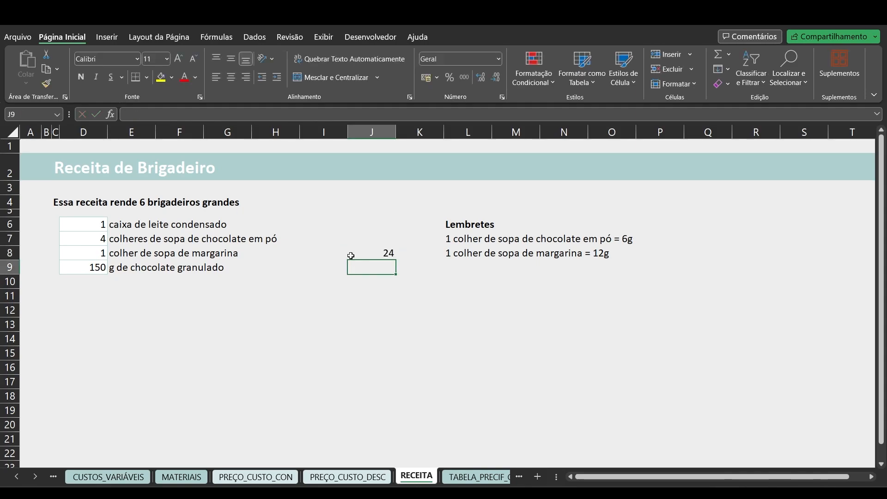
Step: Set the Qtd of Chocolate em Pó to 24 on the PREÇO_CUSTO_DESC sheet
{"action": "left_click", "coordinate": [350, 476]}
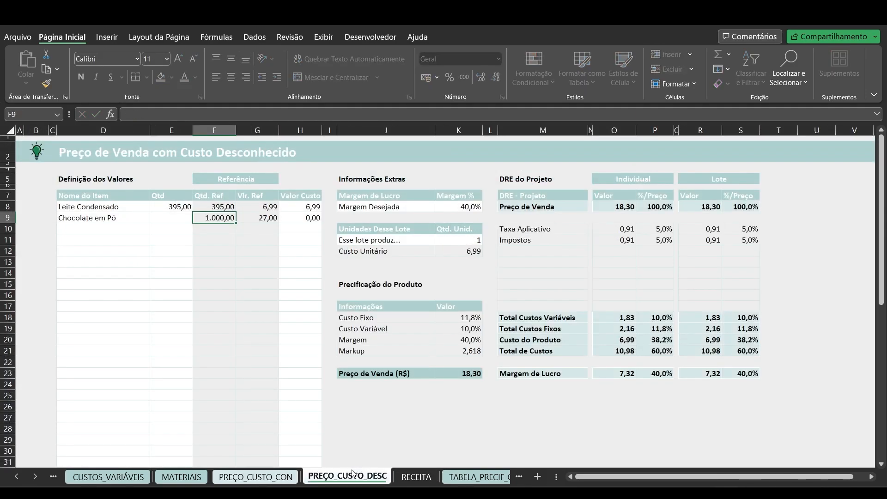
{"action": "left_click", "coordinate": [168, 216]}
{"action": "type", "text": "24"}
{"action": "key", "text": "Return"}
Step: Add Margarina as the third item of the cost list
{"action": "left_click", "coordinate": [134, 228]}
{"action": "left_click", "coordinate": [152, 234]}
{"action": "left_click", "coordinate": [93, 258]}
Step: Clear helper cell J8 on the RECEITA sheet and compare the margarine spoon weight with the reference quantities on the MATERIAIS sheet
{"action": "key", "text": "ctrl+Page_Down"}
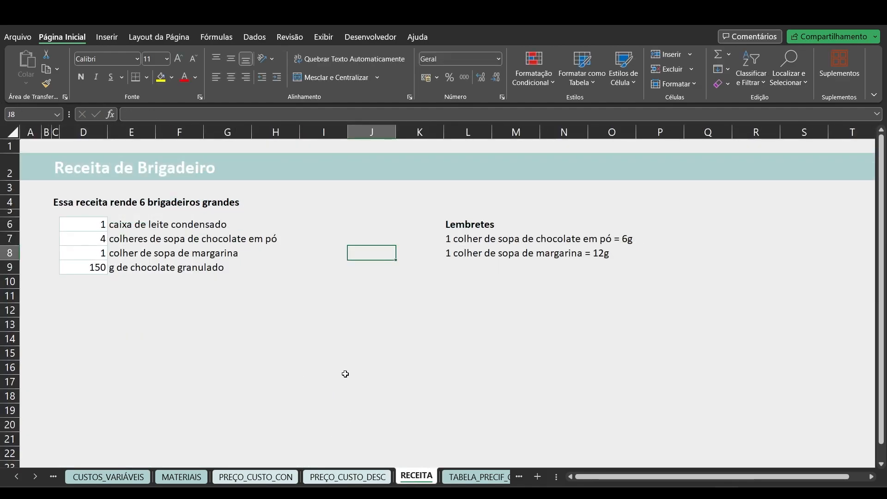
{"action": "left_click", "coordinate": [633, 250]}
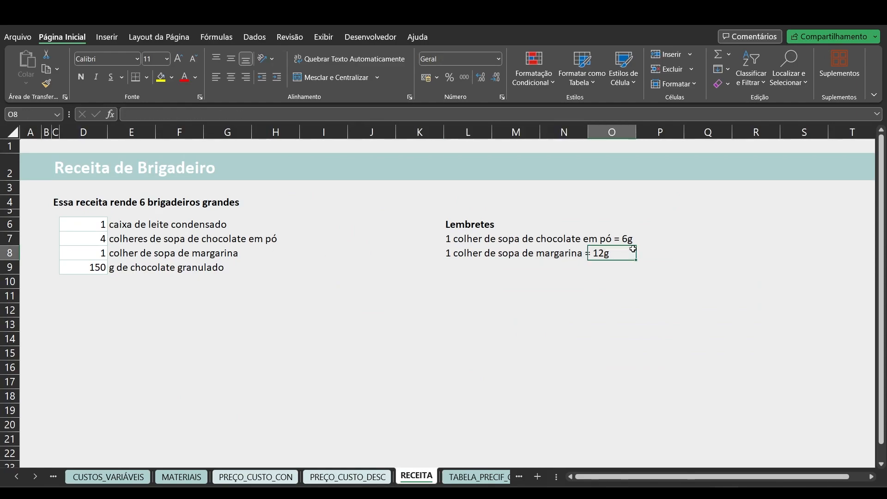
{"action": "left_click", "coordinate": [183, 477]}
{"action": "left_click", "coordinate": [251, 251]}
{"action": "key", "text": "BackSpace"}
{"action": "key", "text": "Escape"}
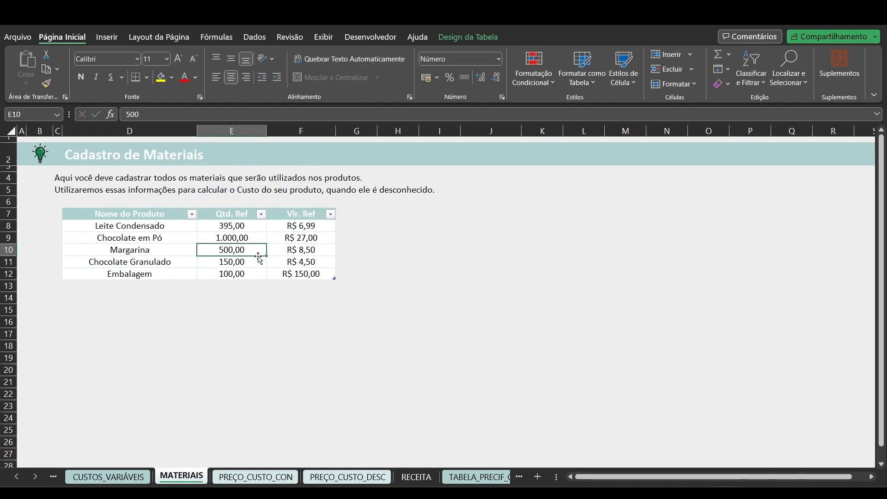
{"action": "left_click_drag", "start_coordinate": [244, 225], "coordinate": [243, 273]}
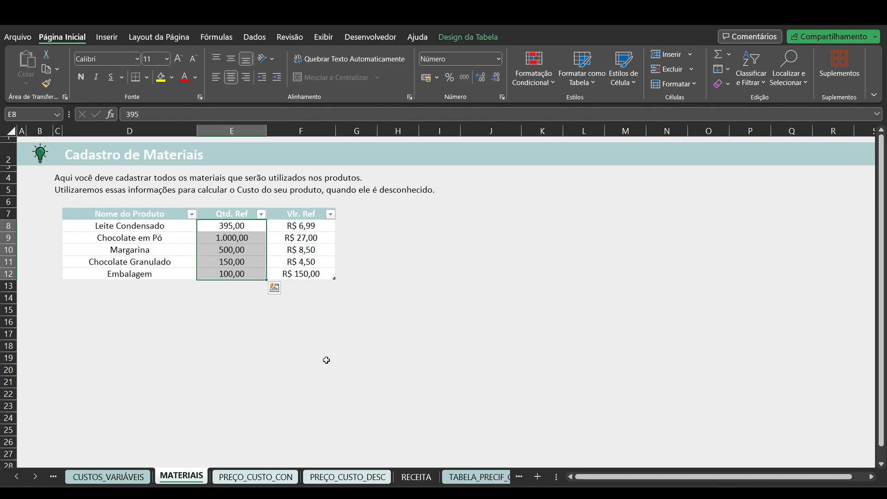
Step: Recheck the recipe's margarine amount and set the Qtd of Margarina to 12 on the PREÇO_CUSTO_DESC sheet
{"action": "left_click", "coordinate": [340, 479]}
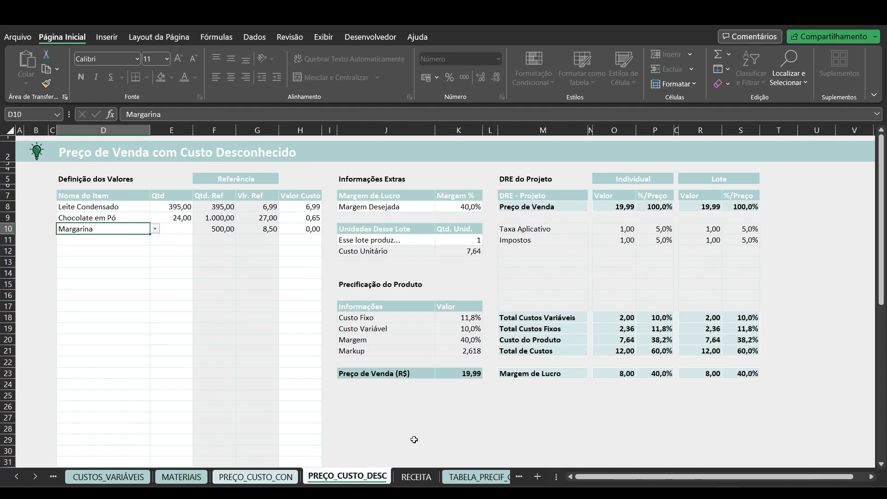
{"action": "left_click", "coordinate": [416, 477]}
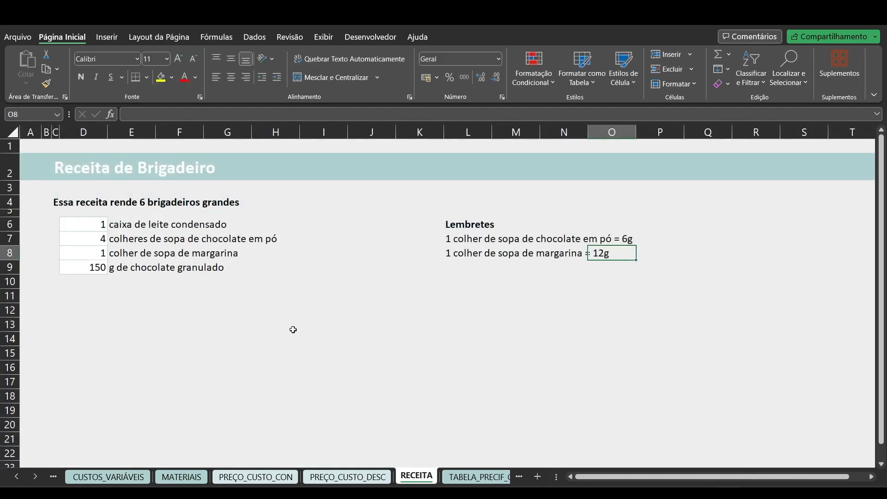
{"action": "left_click", "coordinate": [368, 475]}
{"action": "left_click", "coordinate": [181, 226]}
{"action": "type", "text": "12"}
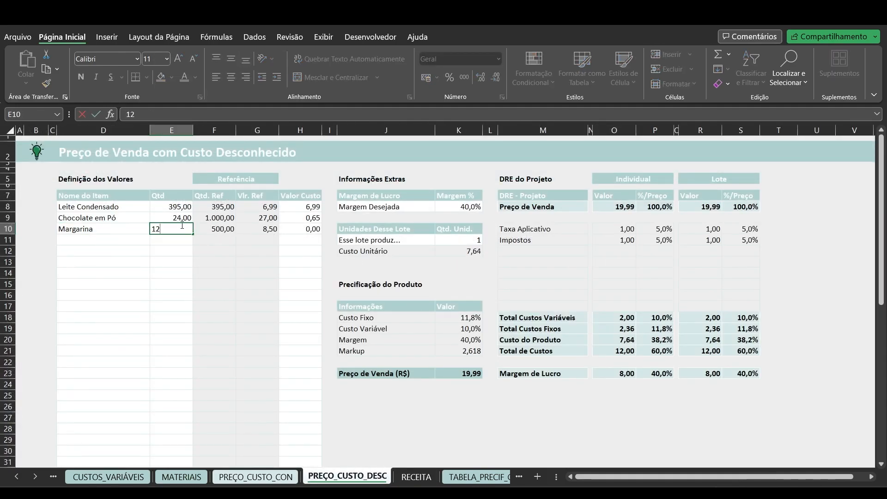
{"action": "key", "text": "Return"}
Step: Check the recipe's last ingredient and add Chocolate Granulado as the fourth item with a Qtd of 150
{"action": "left_click", "coordinate": [416, 476]}
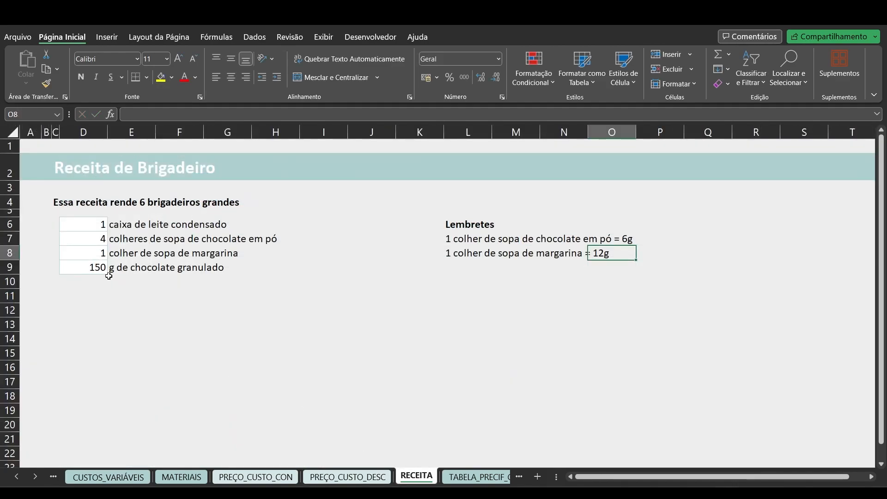
{"action": "left_click", "coordinate": [347, 477]}
{"action": "left_click", "coordinate": [119, 239]}
{"action": "left_click", "coordinate": [154, 239]}
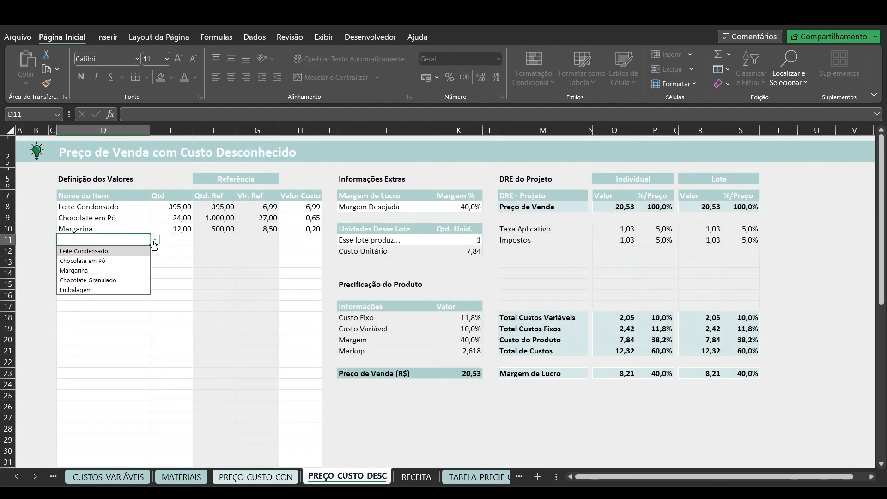
{"action": "left_click", "coordinate": [107, 280]}
{"action": "left_click", "coordinate": [161, 239]}
{"action": "type", "text": "15"}
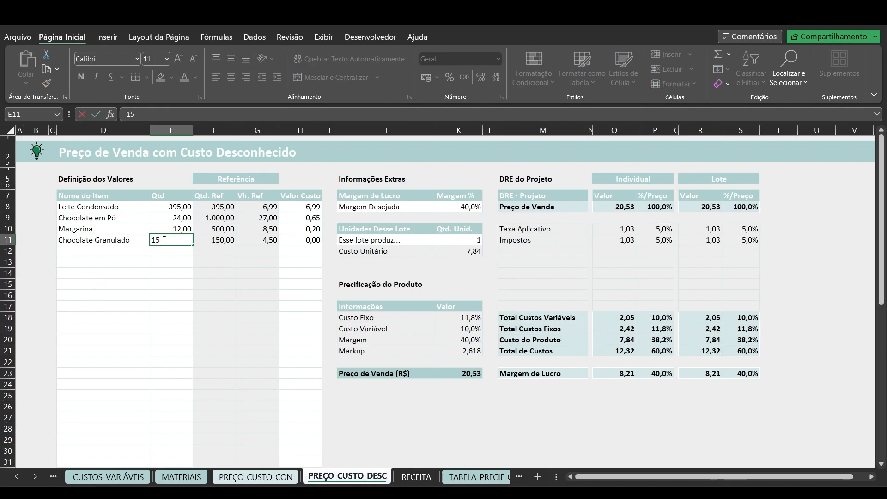
{"action": "type", "text": "0"}
{"action": "key", "text": "Return"}
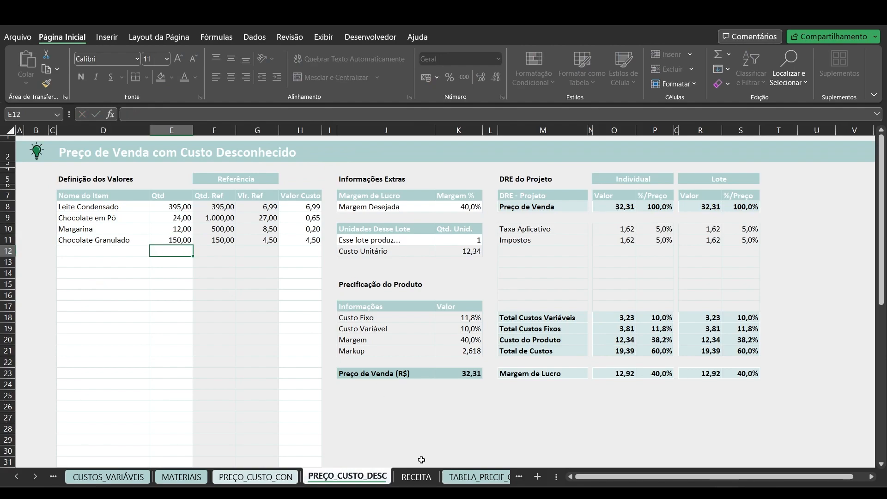
Step: Add Embalagem as the fifth item on the PREÇO_CUSTO_DESC sheet with a Qtd of 1
{"action": "left_click", "coordinate": [415, 477]}
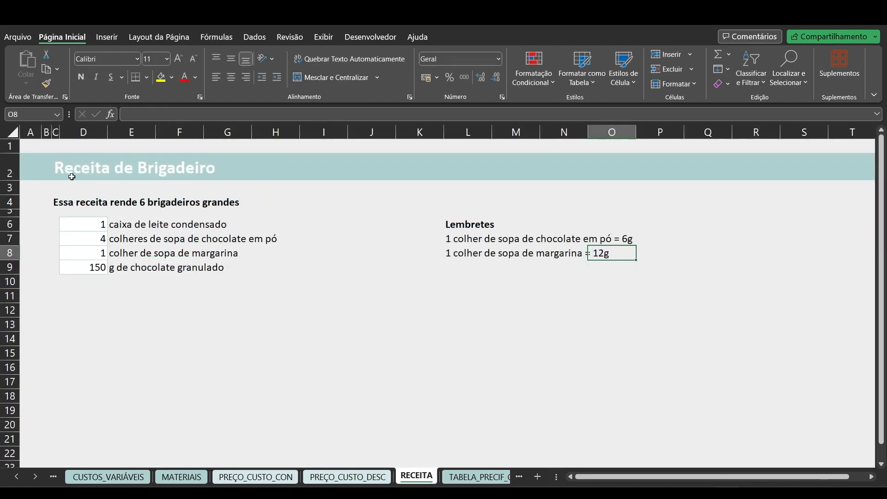
{"action": "left_click", "coordinate": [353, 474]}
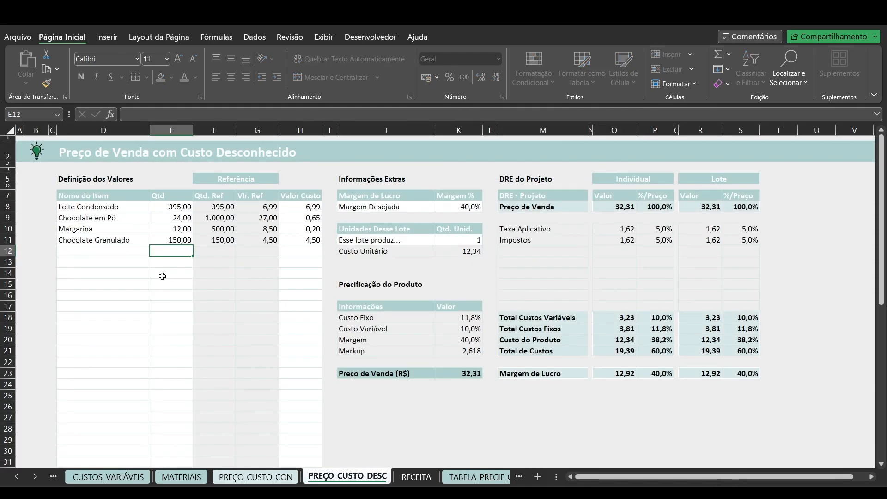
{"action": "left_click", "coordinate": [118, 254]}
{"action": "left_click", "coordinate": [155, 251]}
{"action": "left_click", "coordinate": [106, 302]}
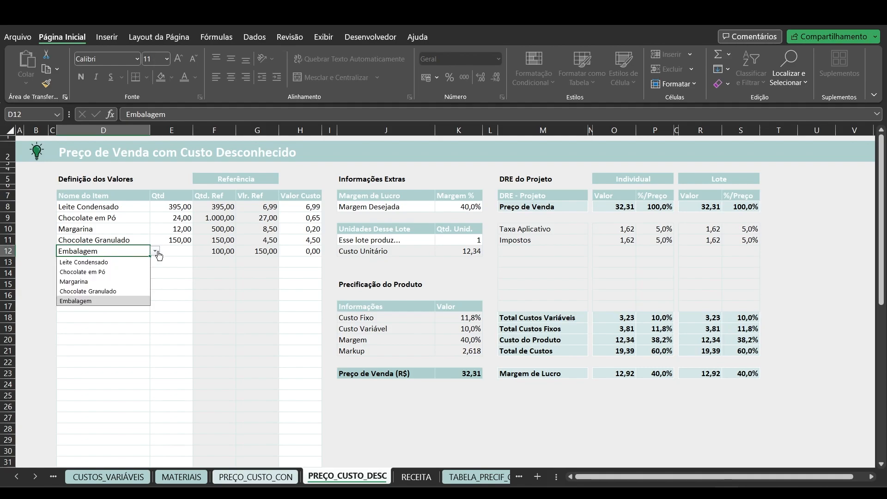
{"action": "left_click", "coordinate": [174, 250]}
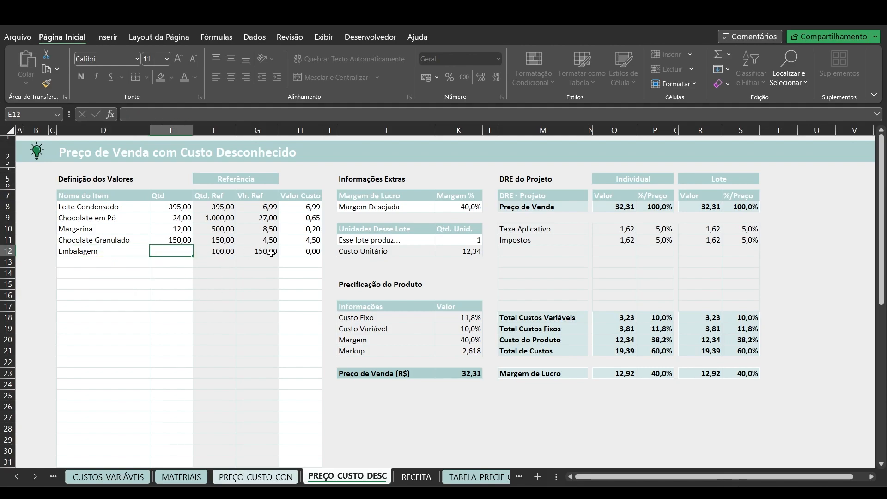
{"action": "type", "text": "1"}
{"action": "key", "text": "Return"}
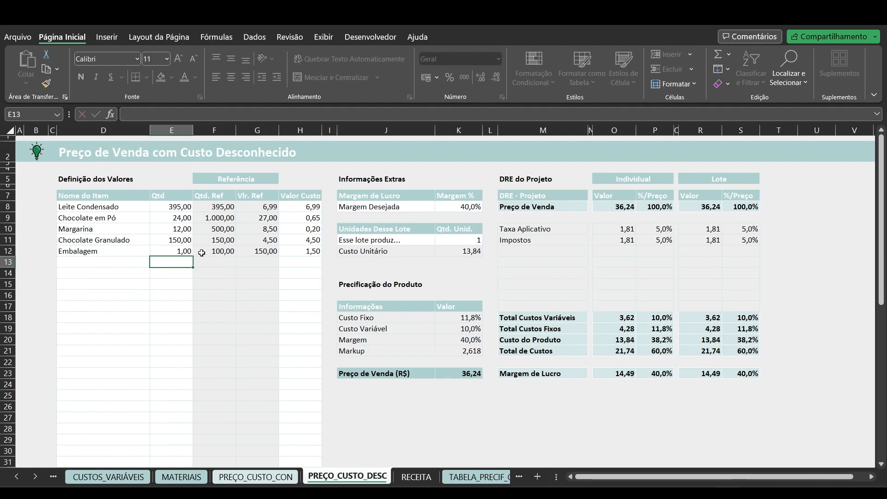
Step: Review the items, their quantities and cost values, and the total cost in cell H58
{"action": "left_click", "coordinate": [201, 253]}
{"action": "key", "text": "Up"}
{"action": "key", "text": "Right"}
{"action": "key", "text": "Right"}
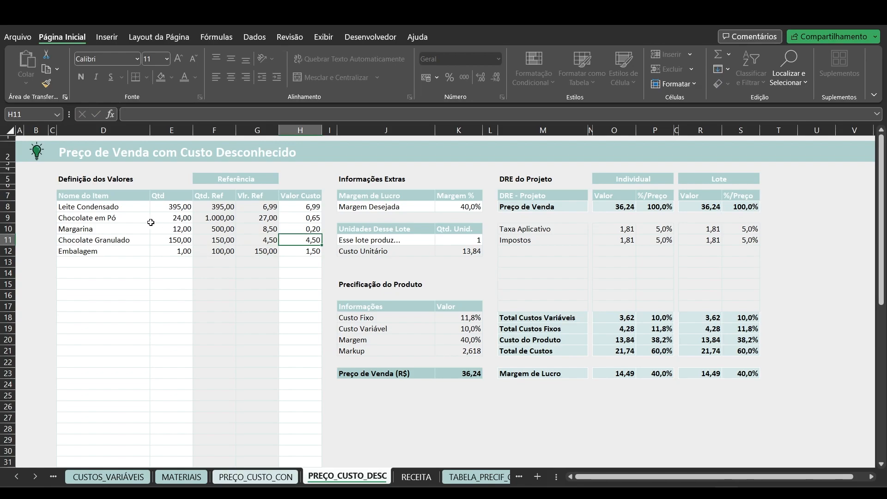
{"action": "left_click_drag", "start_coordinate": [125, 208], "coordinate": [122, 251]}
{"action": "left_click_drag", "start_coordinate": [177, 207], "coordinate": [172, 249]}
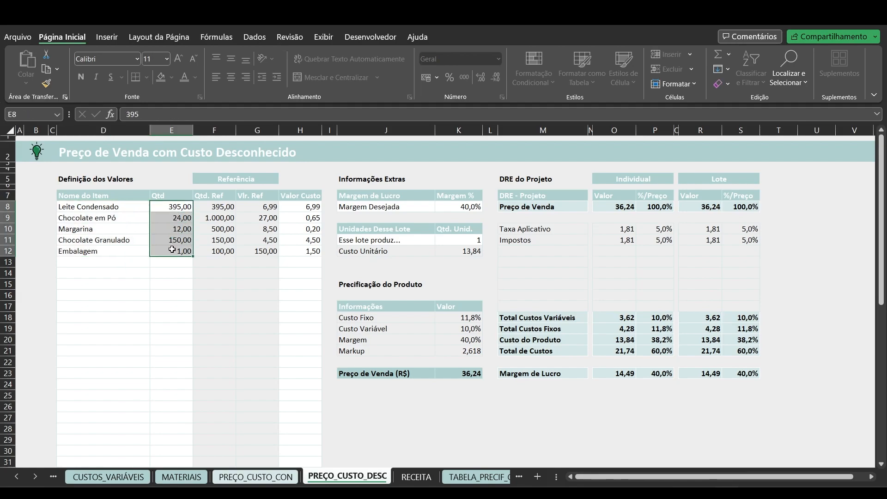
{"action": "left_click_drag", "start_coordinate": [299, 203], "coordinate": [300, 251]}
{"action": "scroll", "coordinate": [294, 328], "scroll_direction": "down", "scroll_amount": 12}
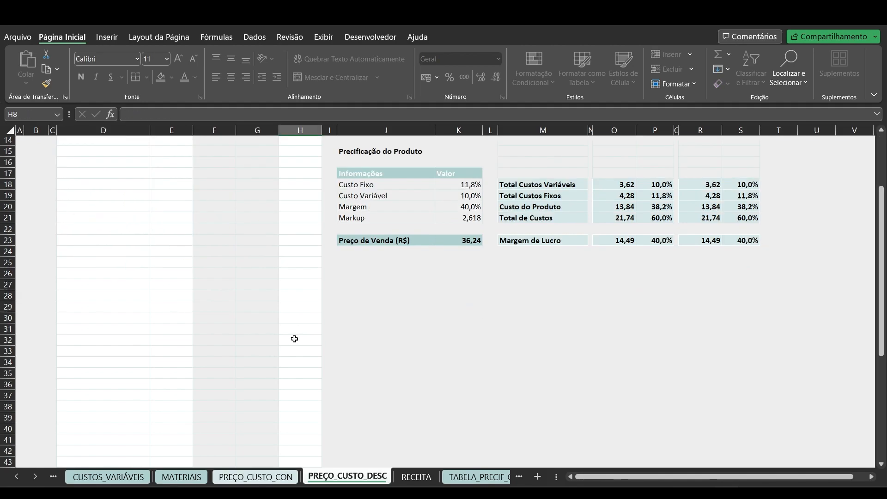
{"action": "left_click", "coordinate": [295, 360]}
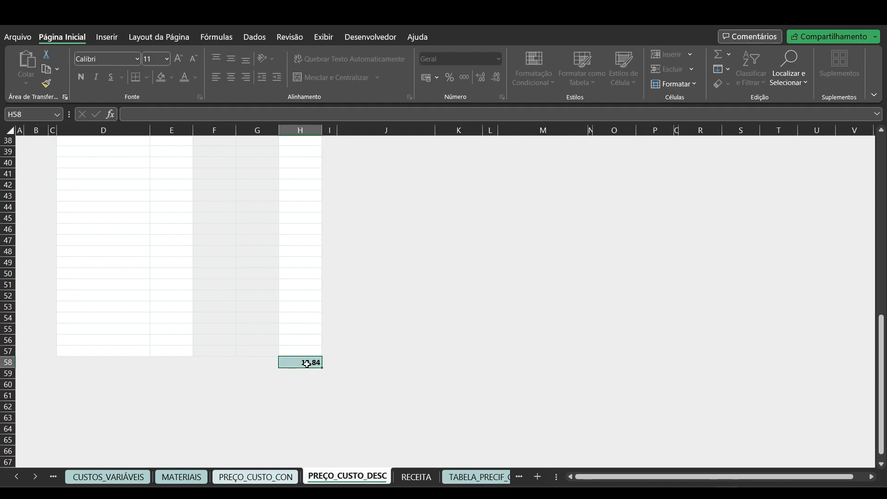
{"action": "scroll", "coordinate": [307, 364], "scroll_direction": "up", "scroll_amount": 12}
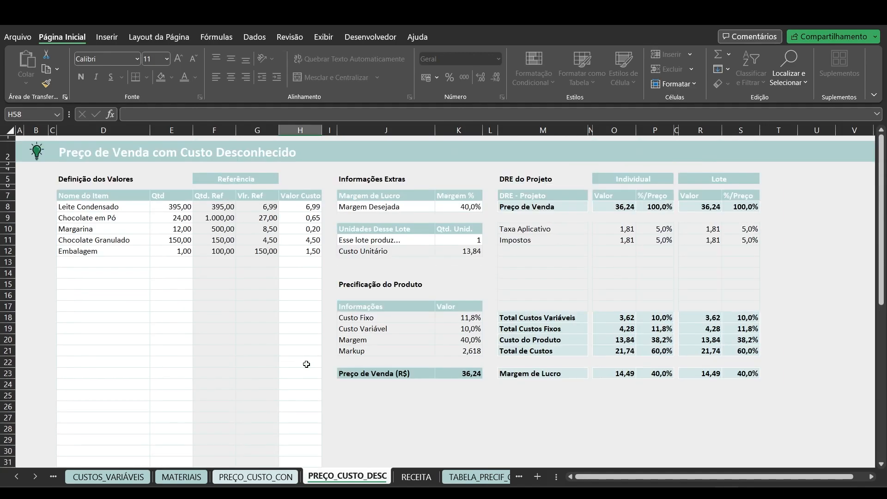
Step: Check the recipe's yield on the RECEITA sheet and set the units produced by the lot to 6 on PREÇO_CUSTO_DESC
{"action": "left_click", "coordinate": [415, 477]}
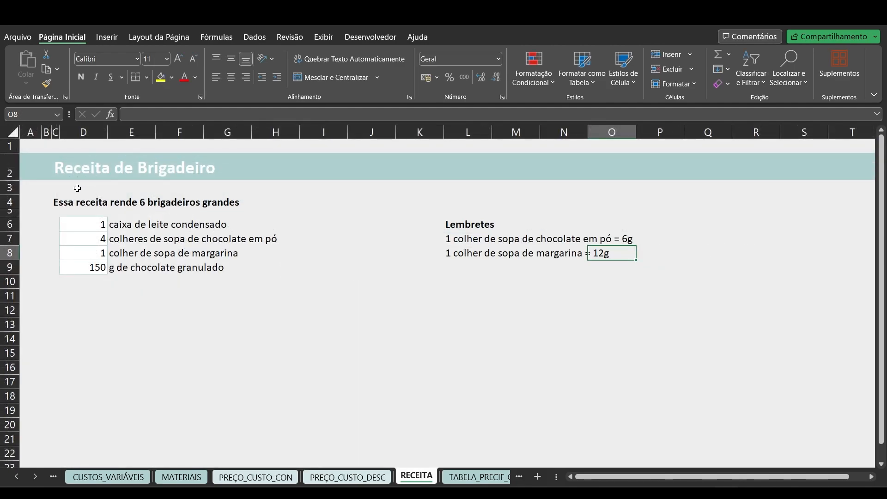
{"action": "left_click_drag", "start_coordinate": [58, 201], "coordinate": [299, 202]}
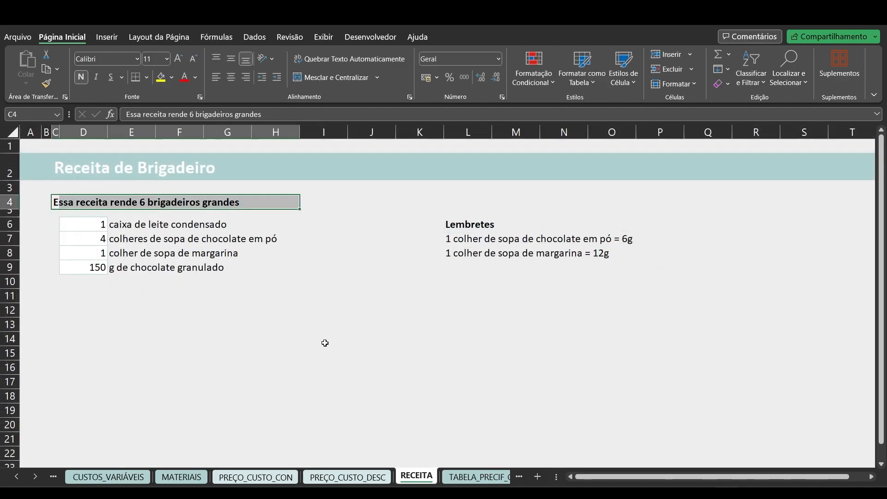
{"action": "left_click", "coordinate": [347, 476]}
{"action": "left_click", "coordinate": [359, 240]}
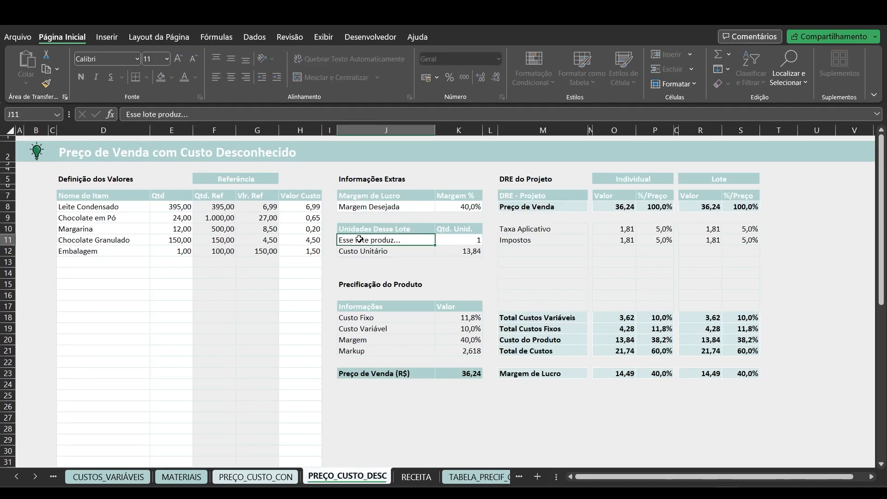
{"action": "left_click", "coordinate": [451, 238]}
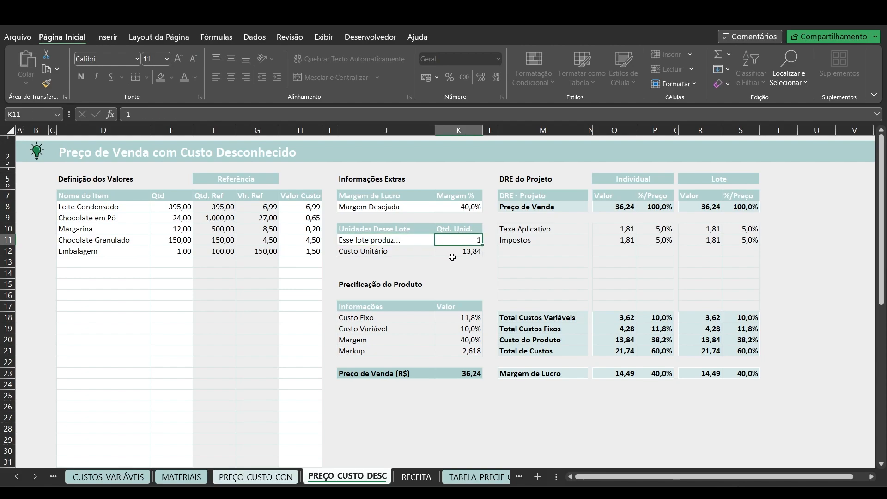
{"action": "type", "text": "6"}
{"action": "key", "text": "Left"}
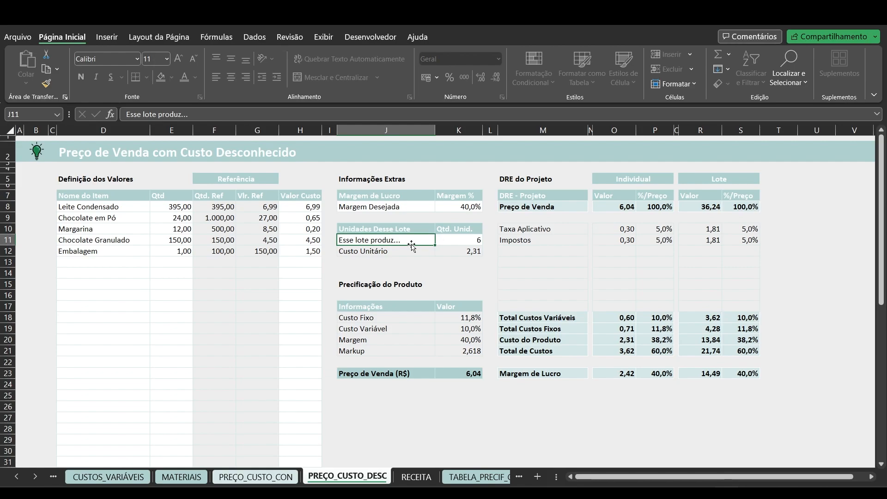
{"action": "scroll", "coordinate": [382, 257], "scroll_direction": "down", "scroll_amount": 11}
{"action": "scroll", "coordinate": [300, 391], "scroll_direction": "up", "scroll_amount": 11}
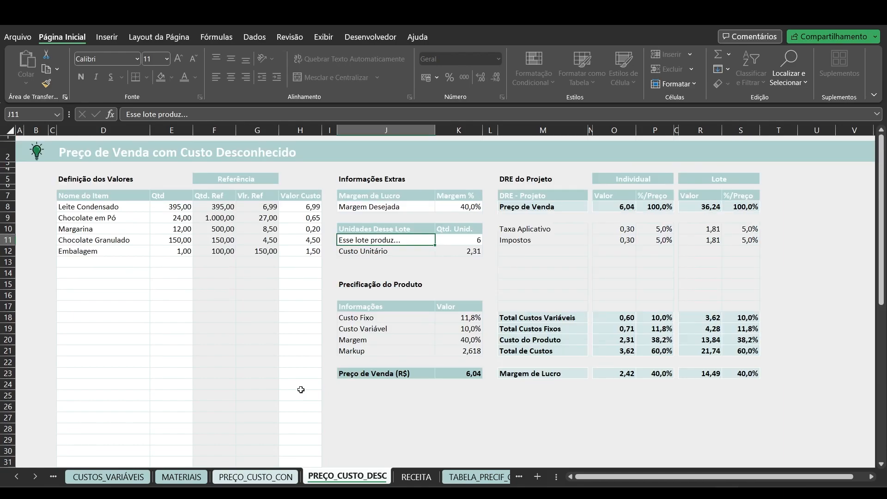
Step: Test Margem Desejada values of 20% and 30%, and restore it to 40%
{"action": "key", "text": "Right"}
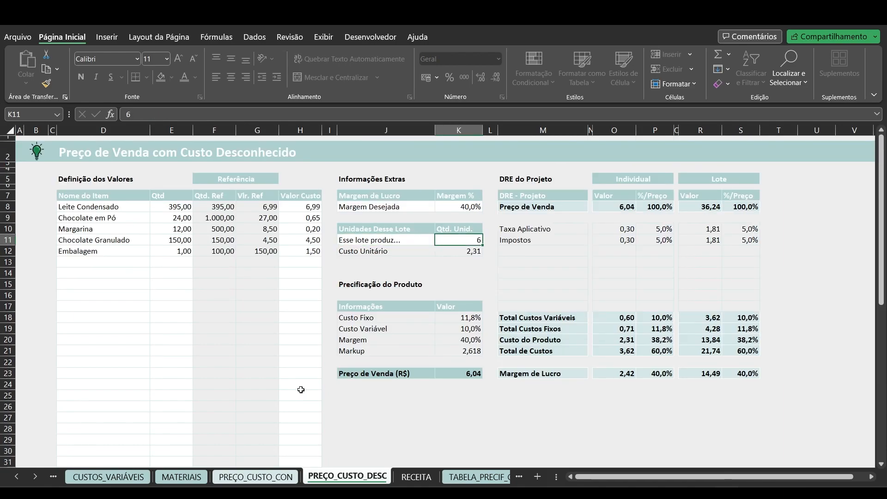
{"action": "key", "text": "Up"}
{"action": "key", "text": "Up"}
{"action": "key", "text": "Up"}
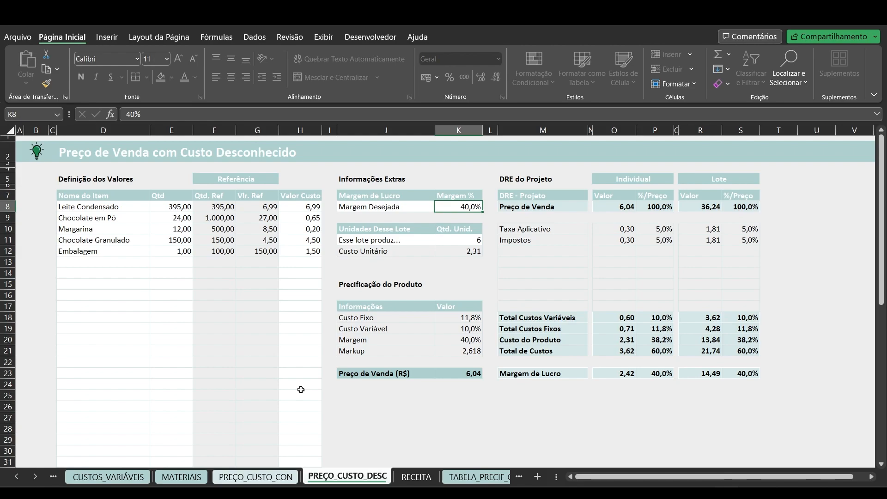
{"action": "type", "text": "20"}
{"action": "key", "text": "Up"}
{"action": "key", "text": "Down"}
{"action": "type", "text": "30"}
{"action": "key", "text": "Up"}
{"action": "key", "text": "Down"}
{"action": "type", "text": "40"}
{"action": "key", "text": "Return"}
{"action": "key", "text": "Up"}
Step: Review the unit cost, fixed and variable cost rates, markup, selling price and the Individual section of the DRE do Projeto
{"action": "left_click", "coordinate": [443, 250]}
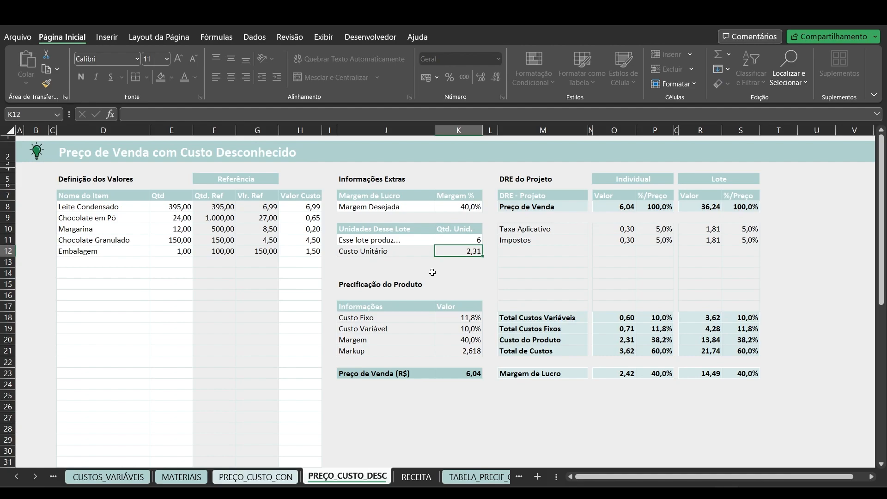
{"action": "left_click", "coordinate": [388, 317]}
{"action": "left_click", "coordinate": [388, 328]}
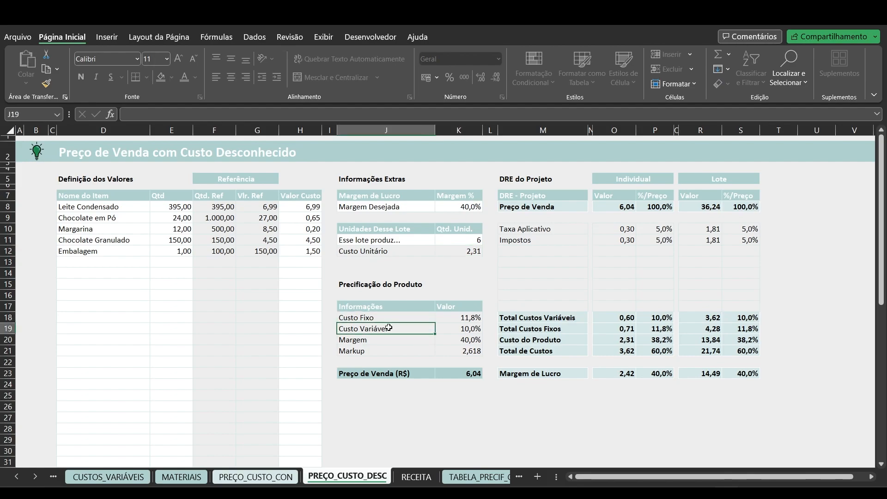
{"action": "left_click", "coordinate": [471, 352]}
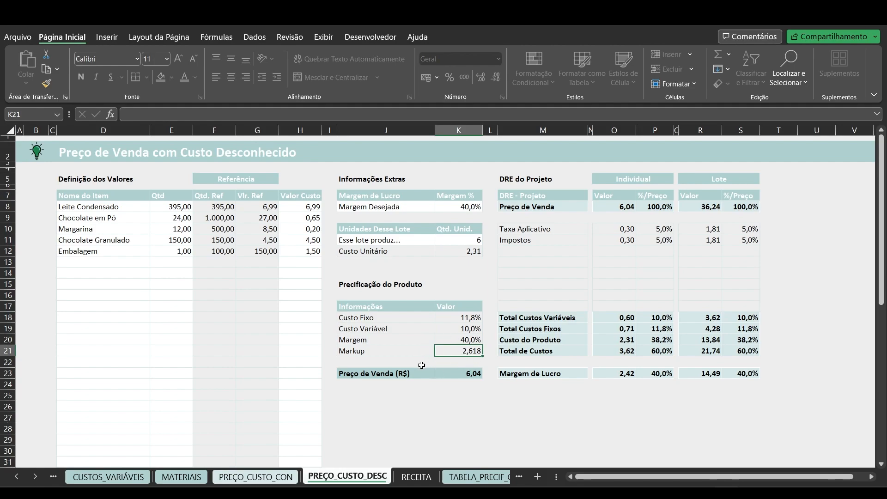
{"action": "left_click", "coordinate": [450, 372]}
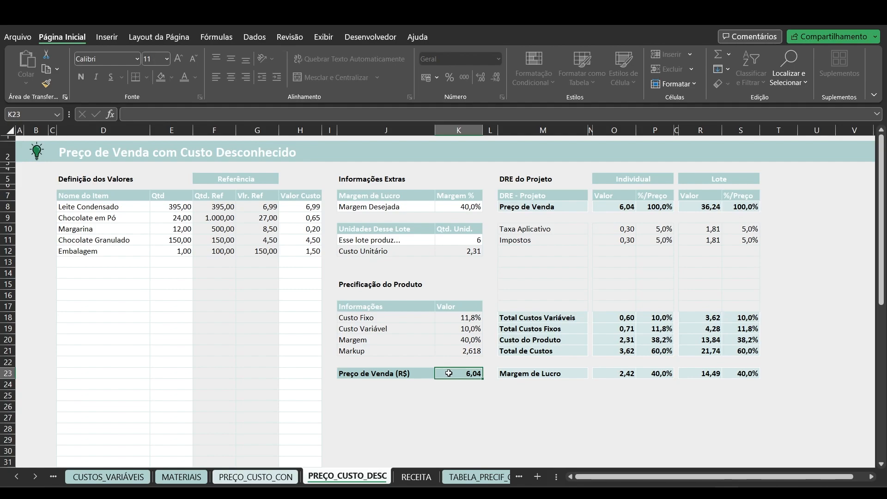
{"action": "left_click_drag", "start_coordinate": [528, 178], "coordinate": [657, 377]}
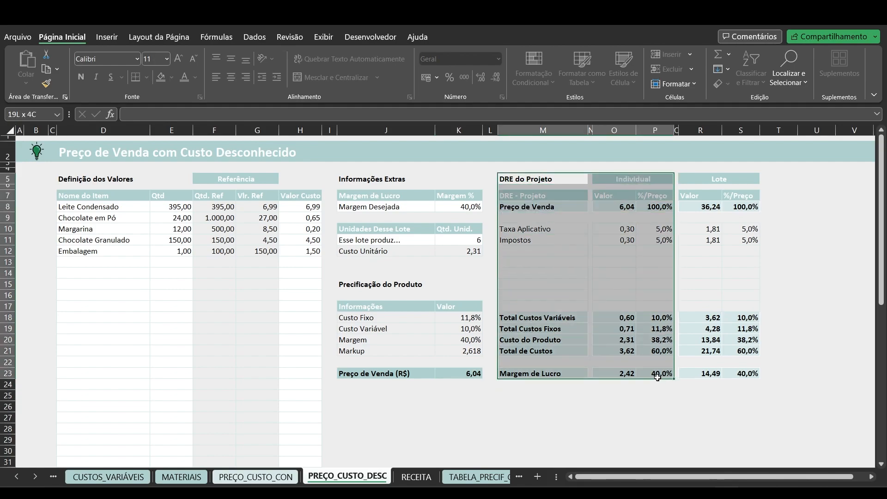
Step: Review the Individual selling price in the DRE and check the Taxa Aplicativo and Impostos items against the CUSTOS_VARIÁVEIS sheet
{"action": "left_click", "coordinate": [528, 180]}
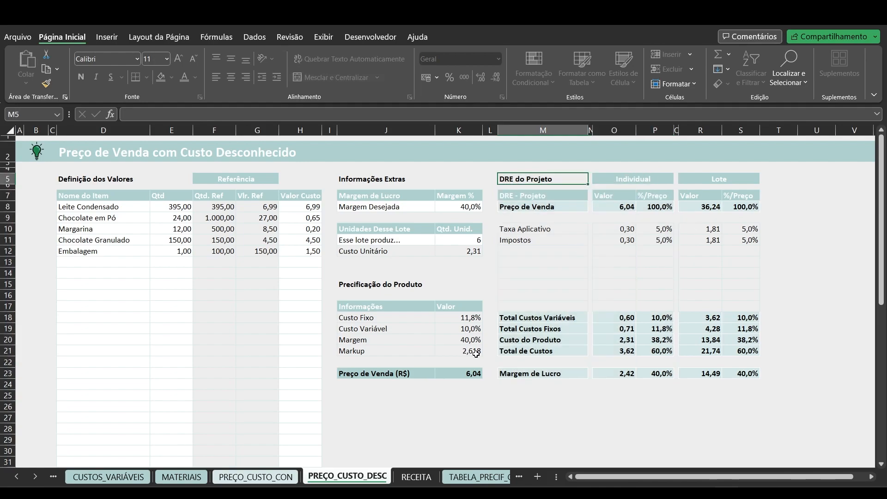
{"action": "left_click", "coordinate": [450, 376]}
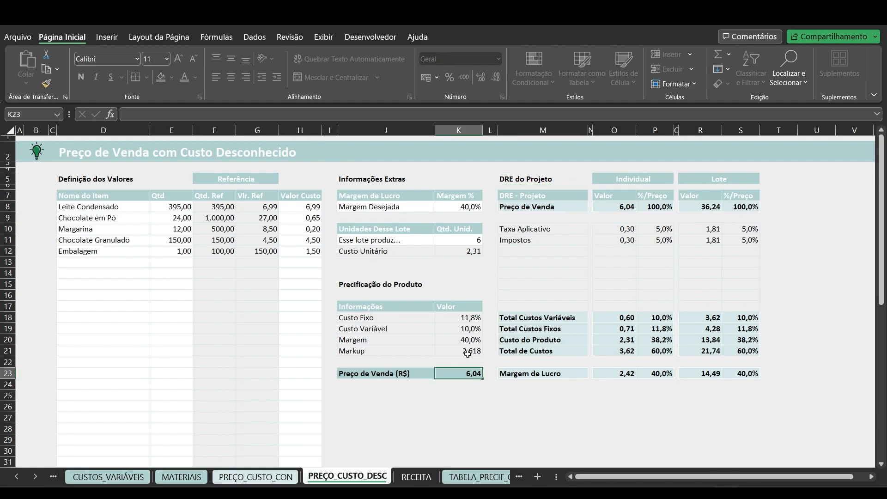
{"action": "left_click", "coordinate": [609, 208]}
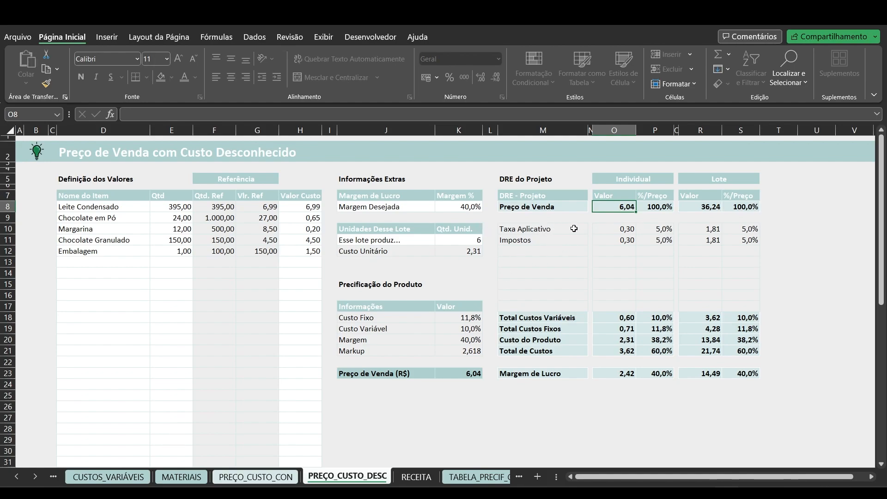
{"action": "left_click", "coordinate": [573, 229]}
{"action": "left_click", "coordinate": [568, 240]}
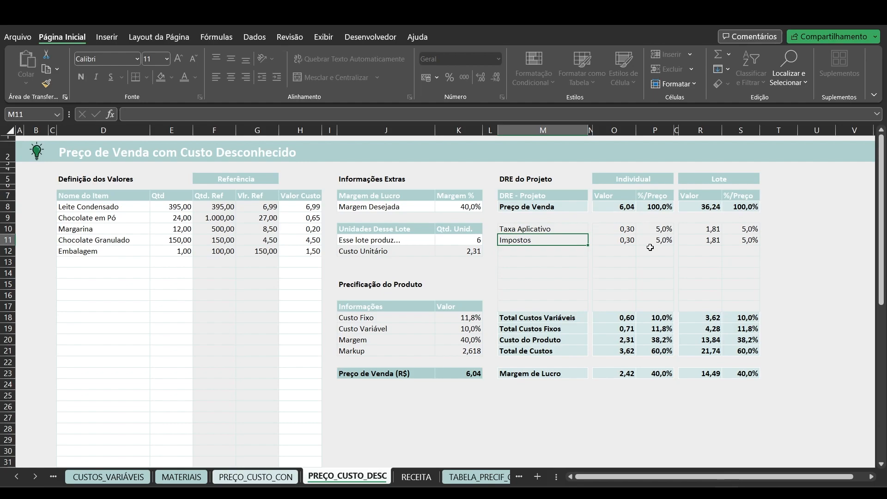
{"action": "left_click", "coordinate": [108, 476]}
{"action": "left_click_drag", "start_coordinate": [152, 227], "coordinate": [139, 238]}
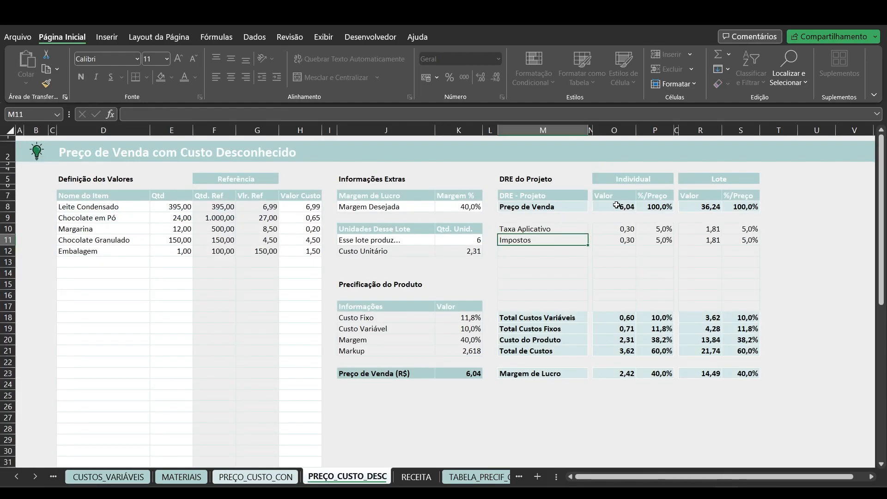
{"action": "left_click", "coordinate": [614, 207]}
{"action": "left_click_drag", "start_coordinate": [614, 229], "coordinate": [615, 240]}
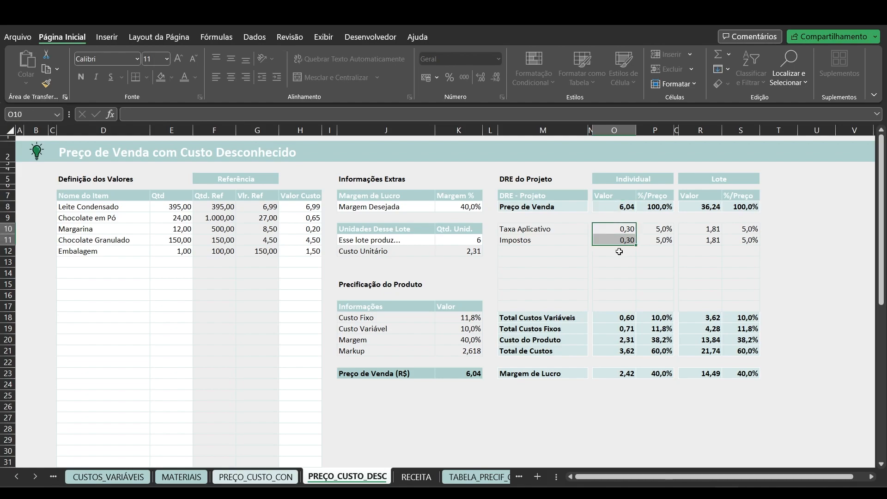
Step: Review the Individual variable, fixed, product and total costs in the DRE, checking the product cost against the item total in H58
{"action": "left_click", "coordinate": [608, 317]}
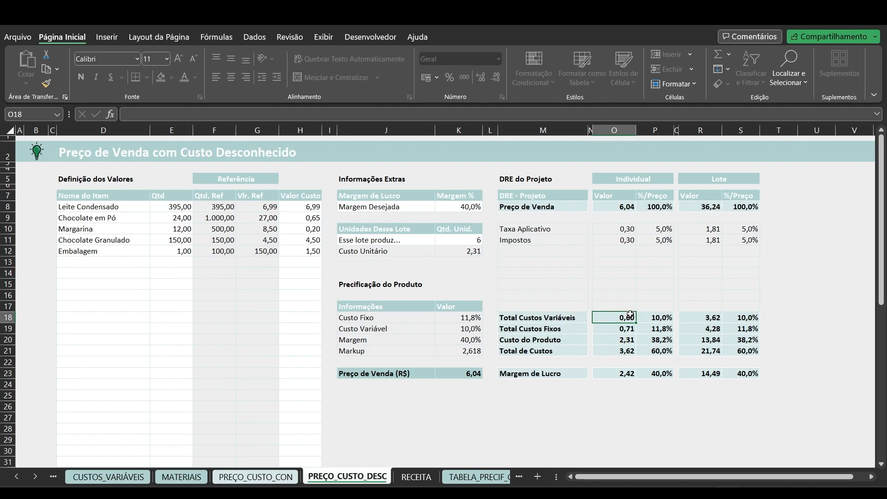
{"action": "left_click", "coordinate": [614, 330]}
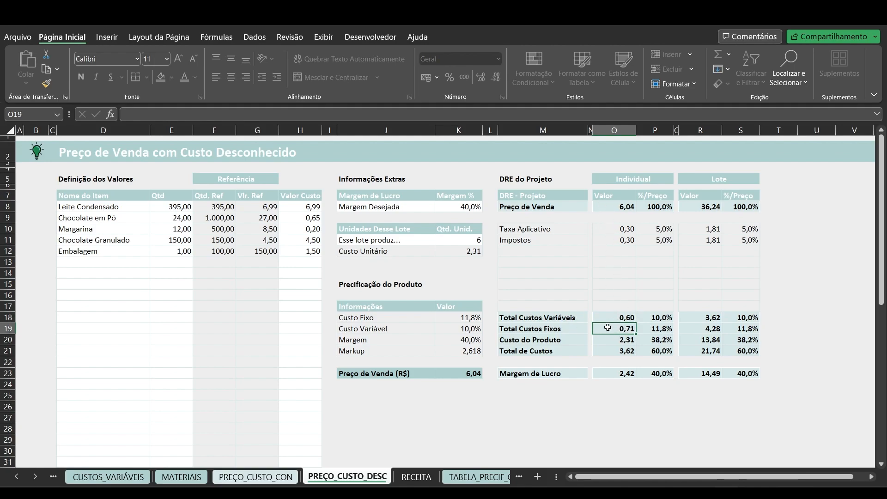
{"action": "left_click", "coordinate": [642, 329]}
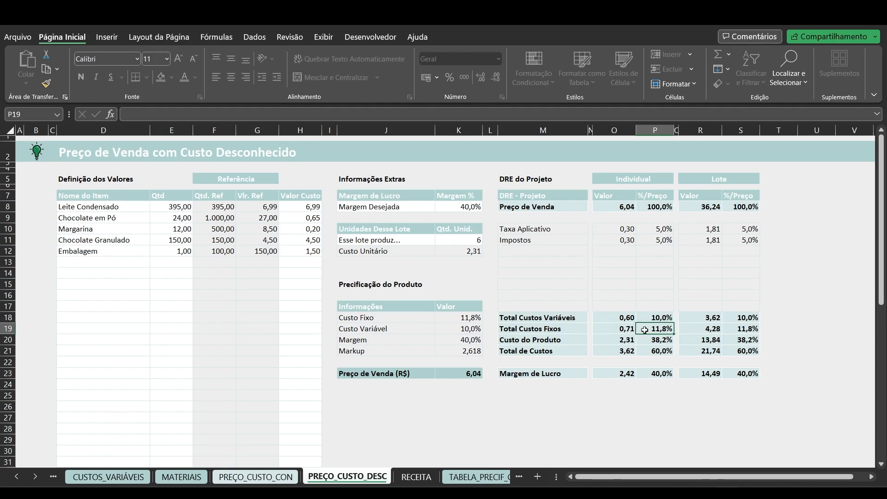
{"action": "left_click", "coordinate": [610, 330]}
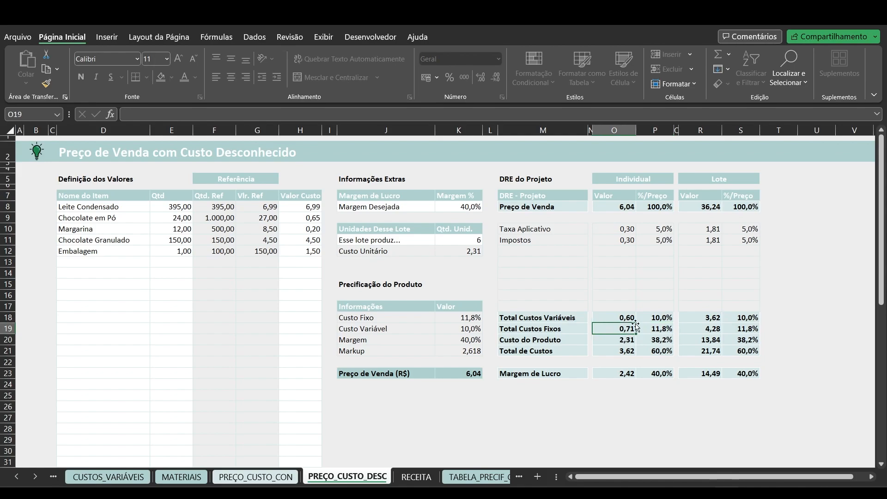
{"action": "left_click", "coordinate": [616, 341]}
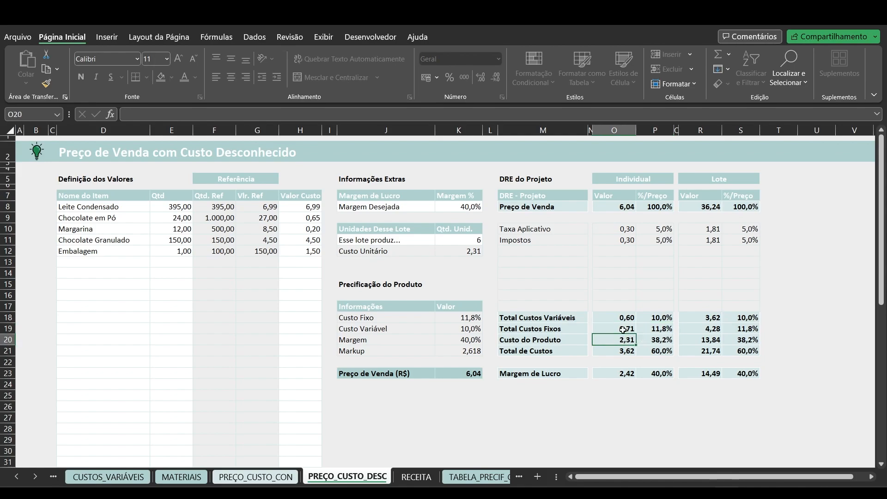
{"action": "scroll", "coordinate": [258, 309], "scroll_direction": "down", "scroll_amount": 9}
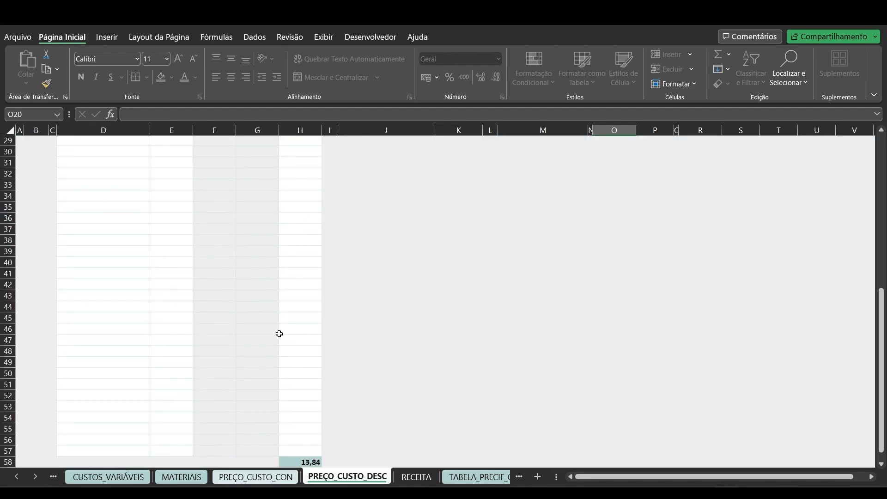
{"action": "scroll", "coordinate": [368, 397], "scroll_direction": "up", "scroll_amount": 10}
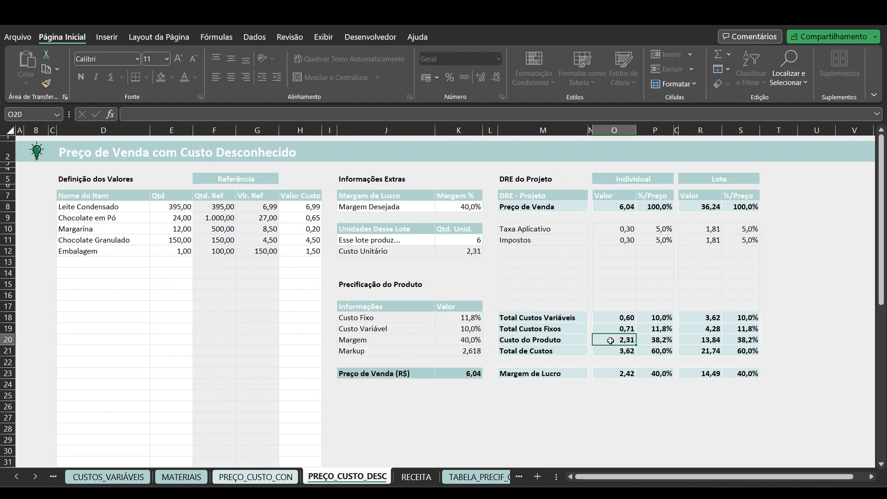
{"action": "left_click_drag", "start_coordinate": [616, 341], "coordinate": [615, 319]}
{"action": "left_click", "coordinate": [617, 354]}
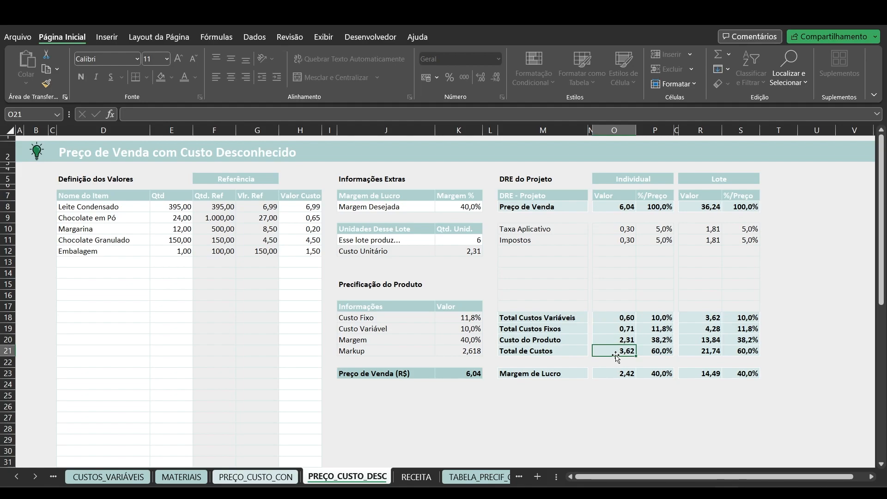
Step: Compare the Individual selling price with the total costs and the Margem de Lucro value and percentage
{"action": "left_click", "coordinate": [597, 211]}
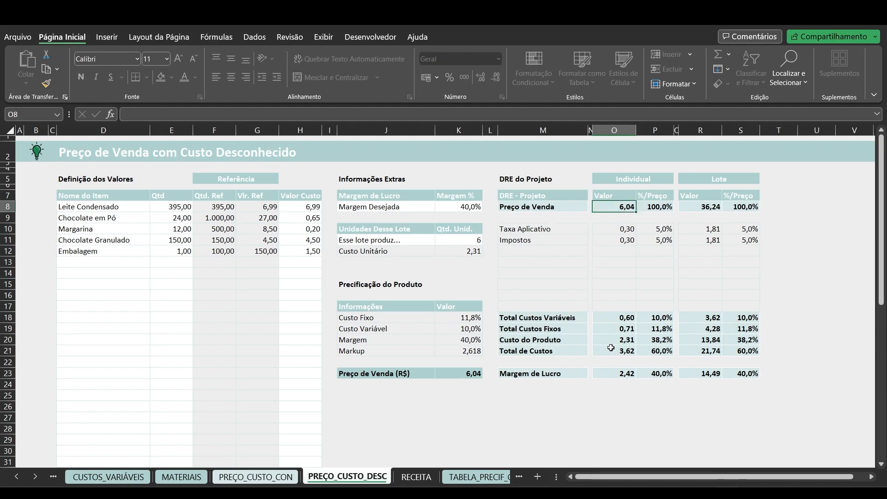
{"action": "left_click", "coordinate": [611, 349]}
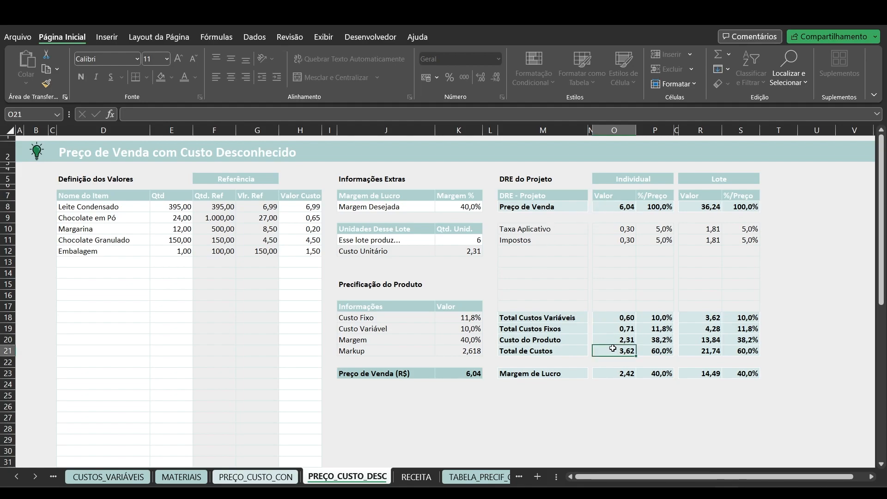
{"action": "left_click", "coordinate": [612, 373]}
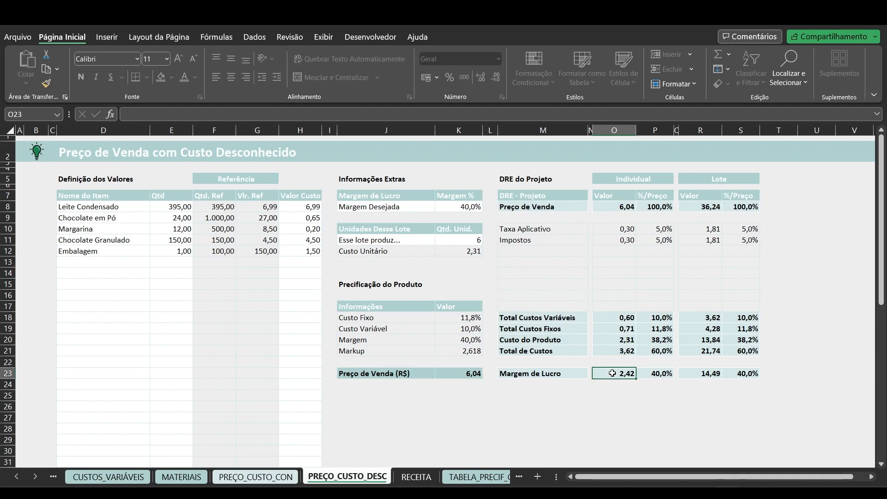
{"action": "left_click", "coordinate": [646, 375]}
{"action": "left_click", "coordinate": [623, 212]}
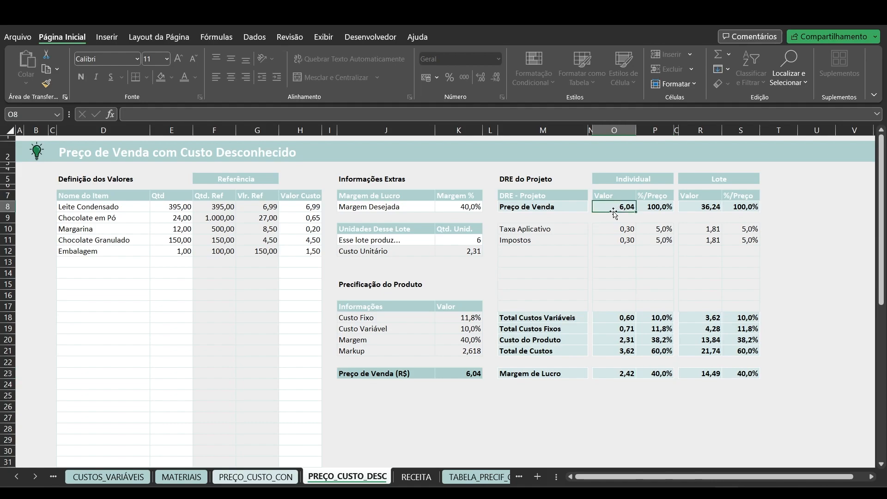
Step: Test a Margem Desejada of 30%, examine the Individual price and profit margin, and restore it to 40%
{"action": "left_click", "coordinate": [455, 204]}
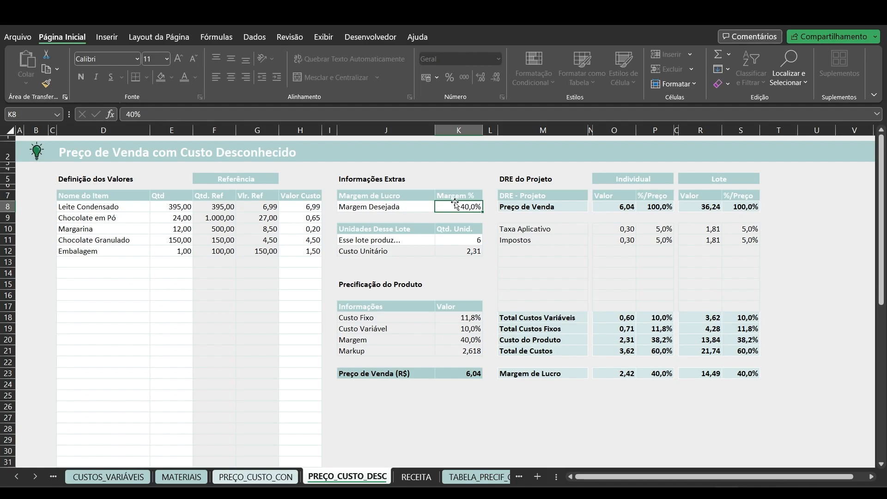
{"action": "type", "text": "30"}
{"action": "key", "text": "Return"}
{"action": "left_click", "coordinate": [601, 204]}
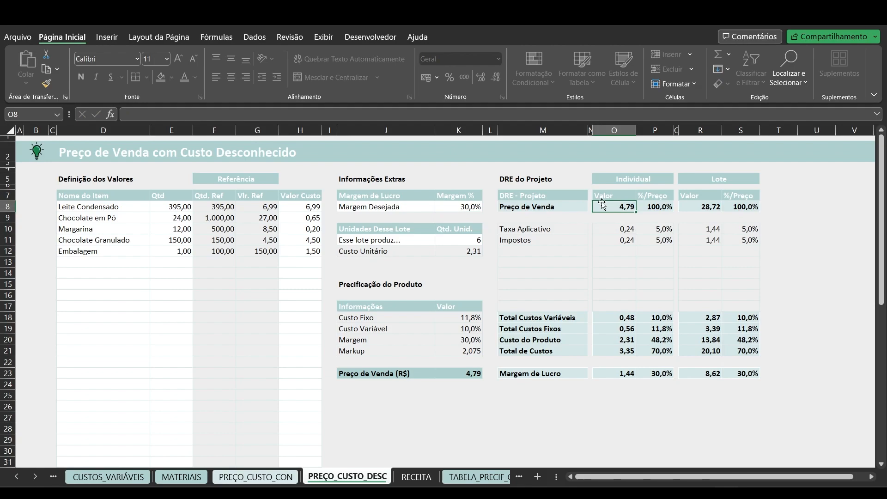
{"action": "left_click", "coordinate": [661, 373]}
{"action": "left_click", "coordinate": [456, 207]}
{"action": "type", "text": "40"}
{"action": "key", "text": "Return"}
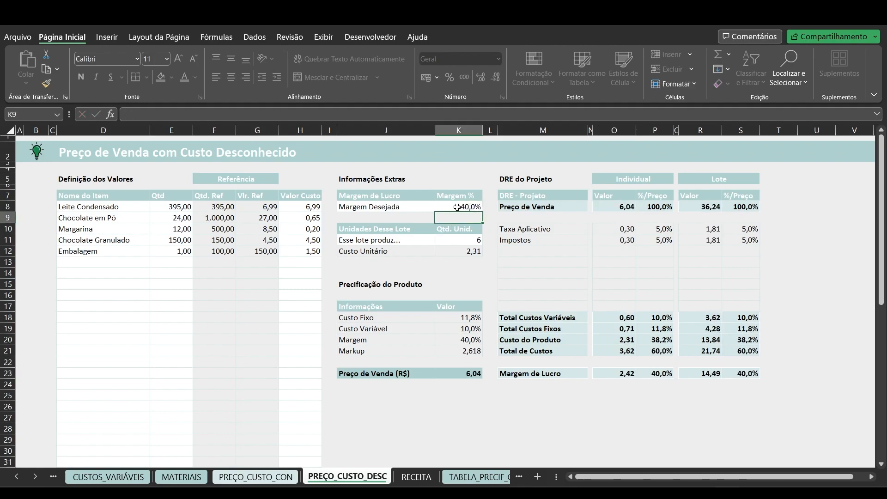
Step: Try a Margem Desejada of 50% and return it to 40%
{"action": "left_click", "coordinate": [456, 207]}
{"action": "type", "text": "50"}
{"action": "key", "text": "ctrl+Return"}
{"action": "type", "text": "40"}
{"action": "key", "text": "Return"}
Step: Compare the DRE's Individual and Lote sections, relating the lot's selling price to the unit price, units produced and total cost in H58
{"action": "left_click_drag", "start_coordinate": [628, 173], "coordinate": [638, 376]}
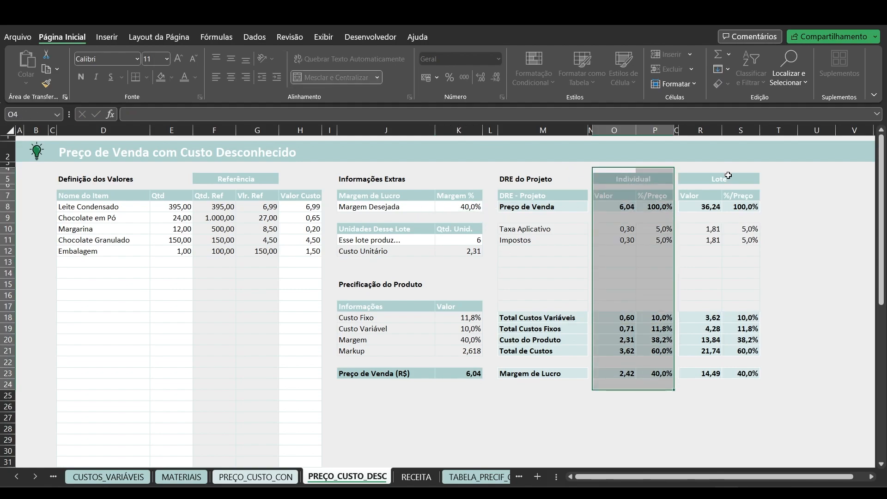
{"action": "left_click_drag", "start_coordinate": [725, 175], "coordinate": [728, 367]}
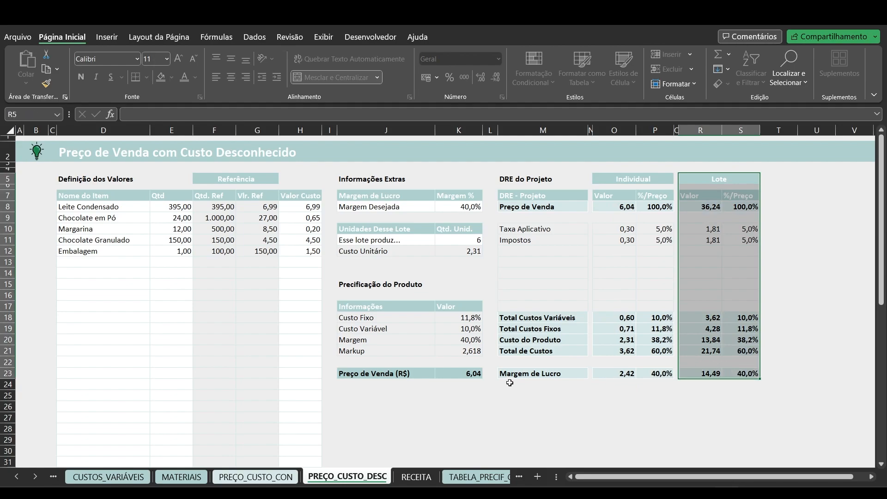
{"action": "scroll", "coordinate": [305, 411], "scroll_direction": "down", "scroll_amount": 11}
{"action": "left_click", "coordinate": [301, 396]}
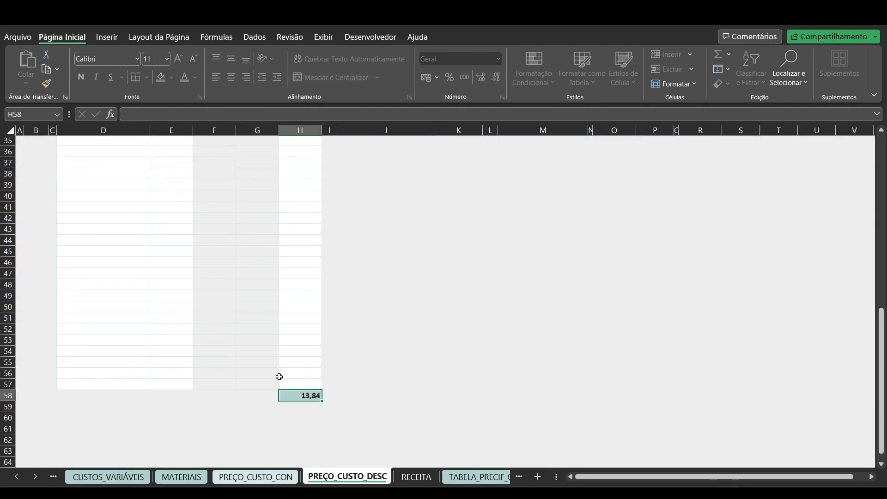
{"action": "scroll", "coordinate": [313, 402], "scroll_direction": "up", "scroll_amount": 11}
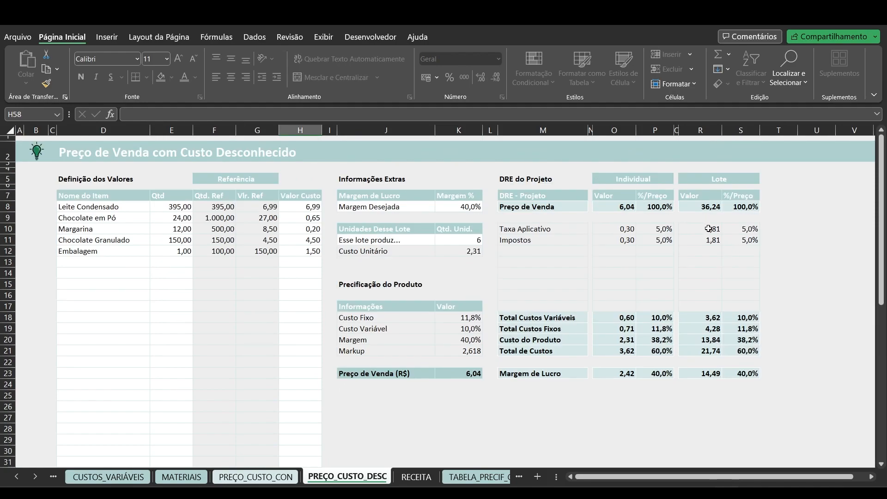
{"action": "left_click", "coordinate": [695, 208]}
{"action": "left_click", "coordinate": [462, 239]}
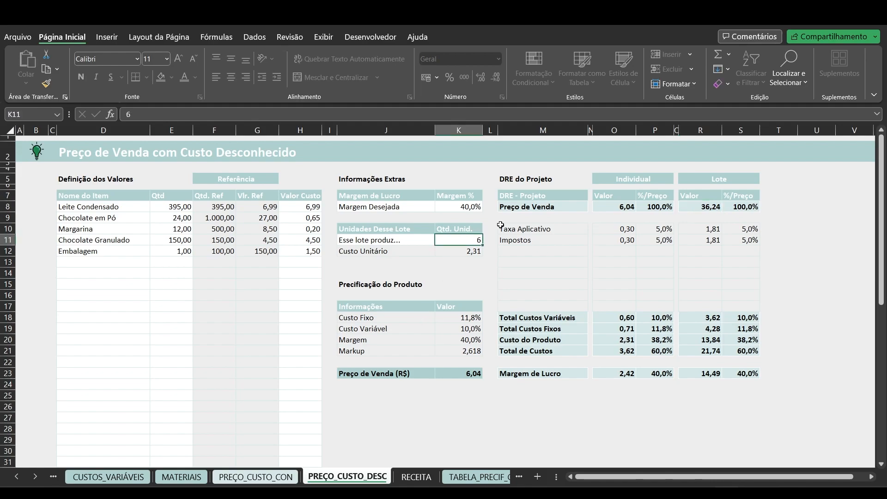
{"action": "left_click", "coordinate": [608, 204]}
{"action": "left_click", "coordinate": [702, 206]}
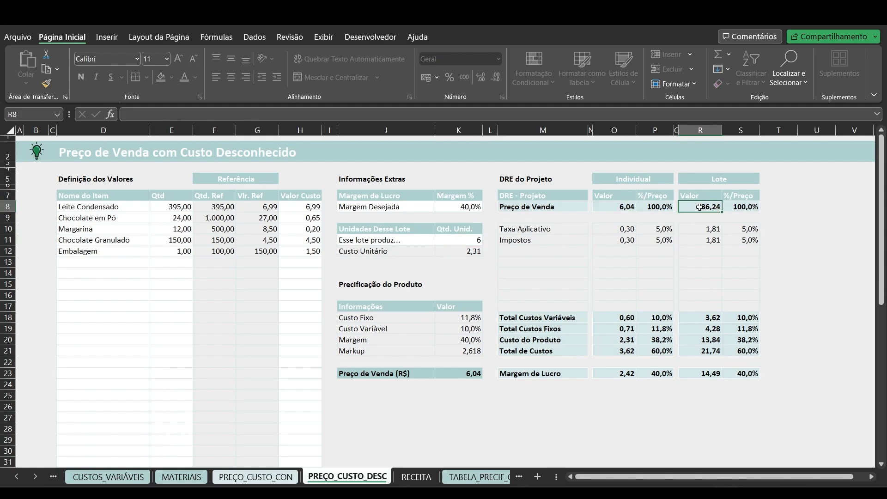
Step: Review the Lote section's variable, fixed, product and total costs and its Margem de Lucro
{"action": "left_click_drag", "start_coordinate": [709, 230], "coordinate": [743, 295]}
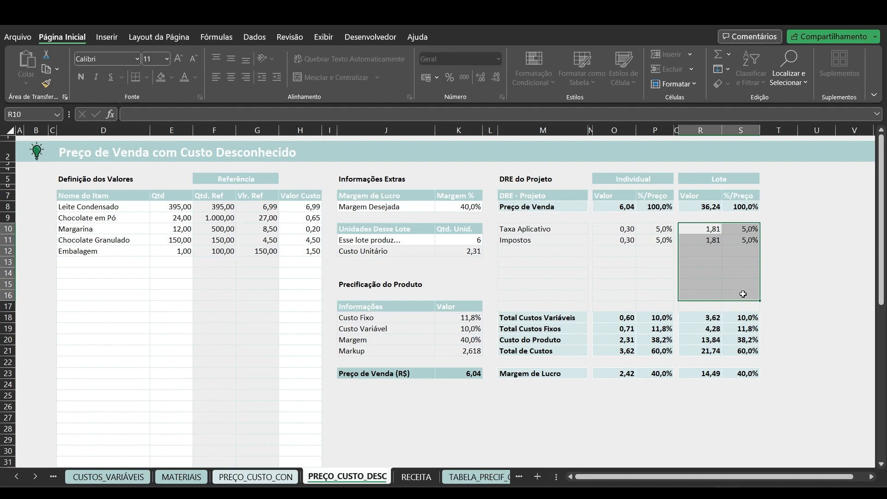
{"action": "left_click", "coordinate": [751, 329]}
{"action": "left_click", "coordinate": [686, 330]}
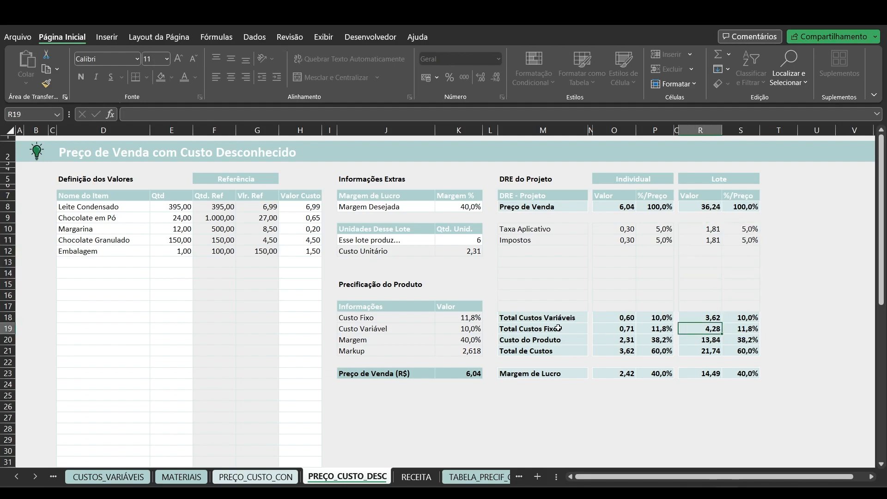
{"action": "left_click", "coordinate": [711, 340]}
{"action": "scroll", "coordinate": [471, 343], "scroll_direction": "down", "scroll_amount": 14}
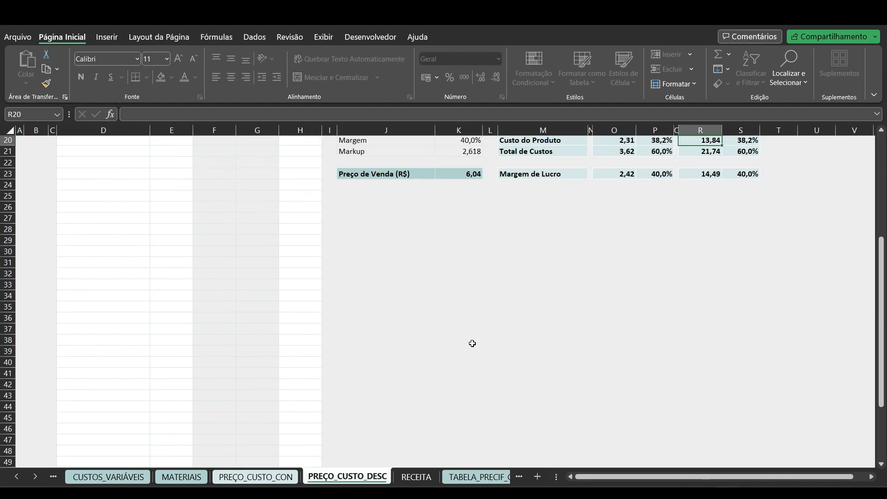
{"action": "scroll", "coordinate": [303, 259], "scroll_direction": "up", "scroll_amount": 14}
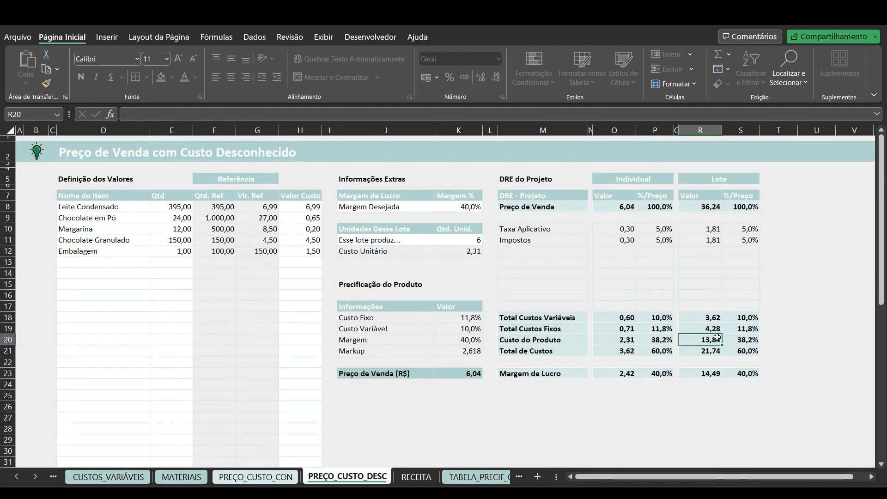
{"action": "left_click", "coordinate": [699, 350]}
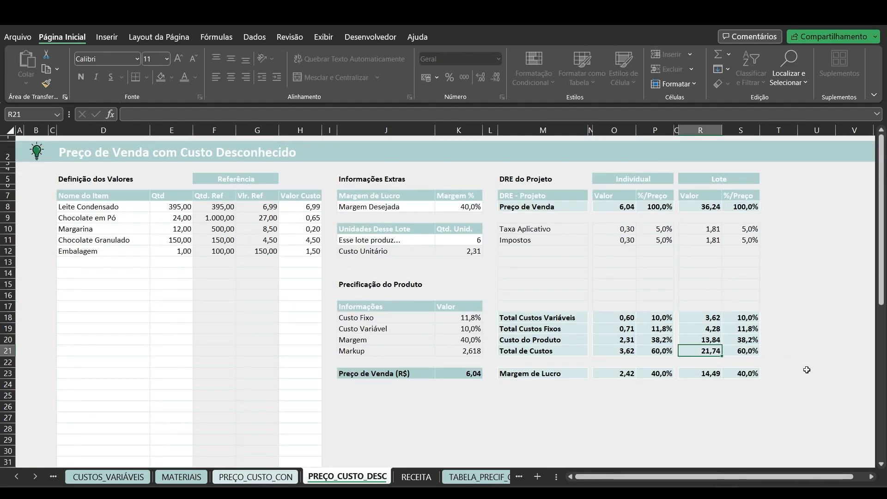
{"action": "left_click", "coordinate": [696, 382]}
{"action": "left_click", "coordinate": [699, 372]}
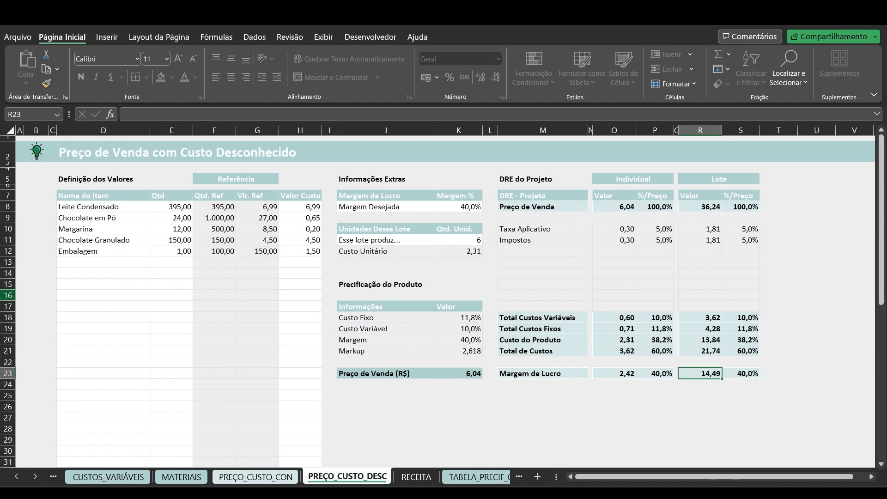
Step: Consult the CUSTOS_FIXOS sheet, return to PREÇO_CUSTO_DESC and examine the Total Custos Fixos row across the Individual and Lote sections
{"action": "left_click", "coordinate": [16, 477]}
{"action": "left_click", "coordinate": [98, 476]}
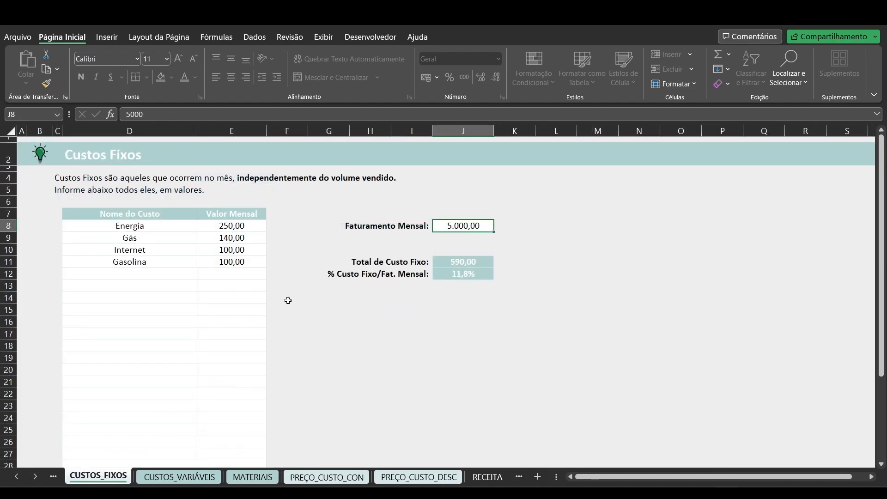
{"action": "left_click", "coordinate": [35, 476]}
{"action": "left_click", "coordinate": [35, 476]}
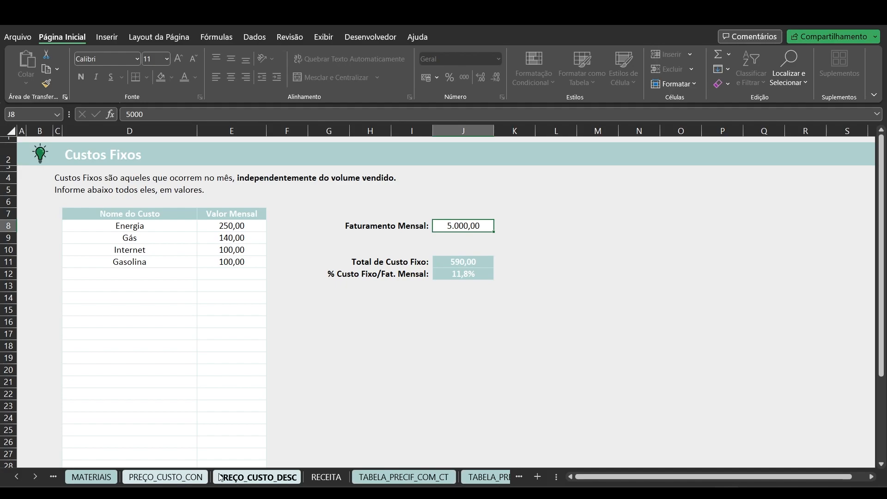
{"action": "left_click", "coordinate": [240, 478]}
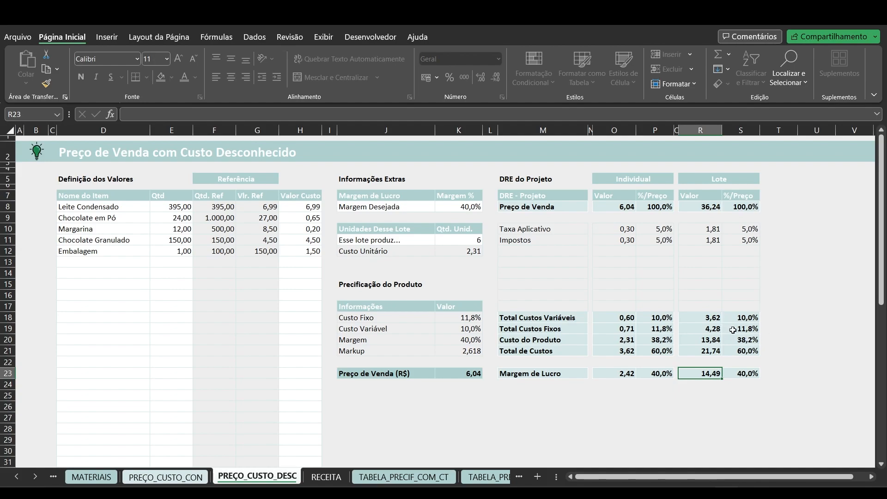
{"action": "left_click_drag", "start_coordinate": [547, 329], "coordinate": [734, 334]}
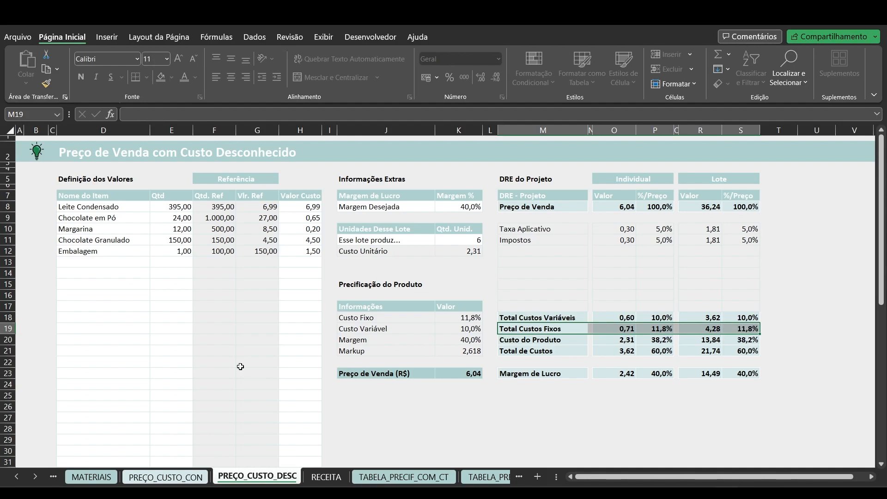
Step: Review the Total de Custo Fixo and the listed monthly costs on the CUSTOS_FIXOS sheet
{"action": "left_click", "coordinate": [17, 476]}
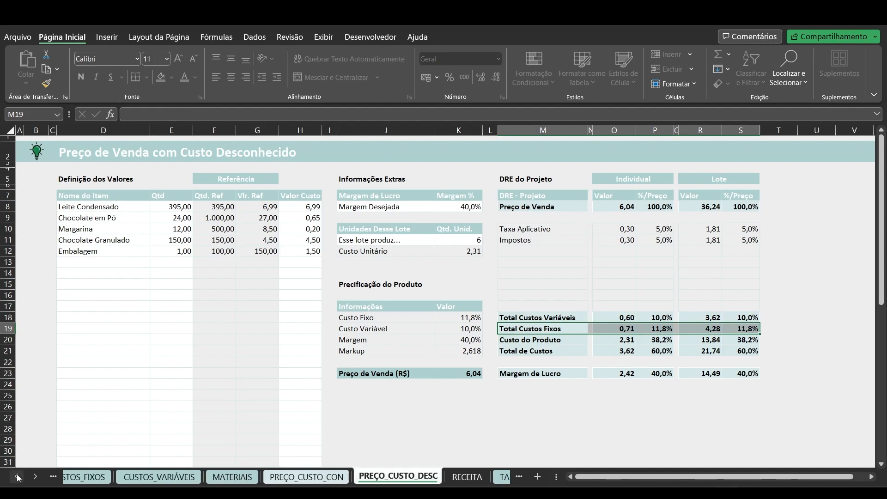
{"action": "left_click", "coordinate": [110, 476]}
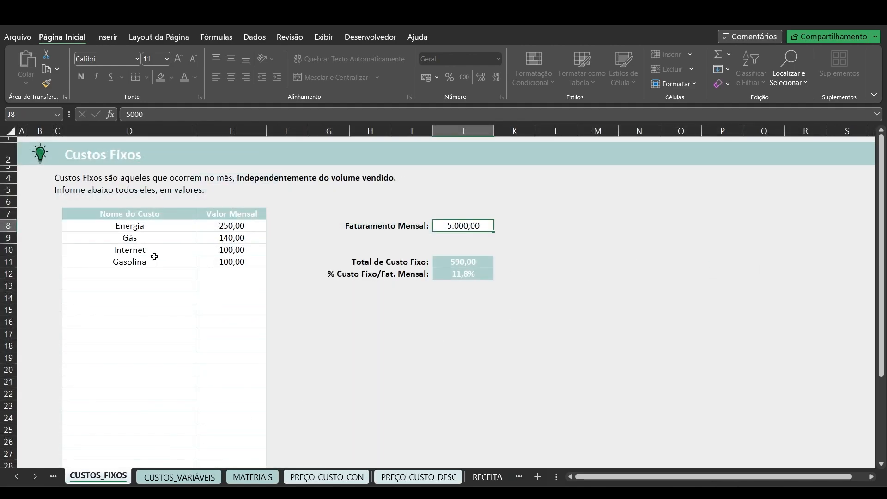
{"action": "left_click", "coordinate": [483, 262]}
{"action": "left_click", "coordinate": [35, 476]}
{"action": "left_click", "coordinate": [35, 477]}
{"action": "left_click", "coordinate": [35, 477]}
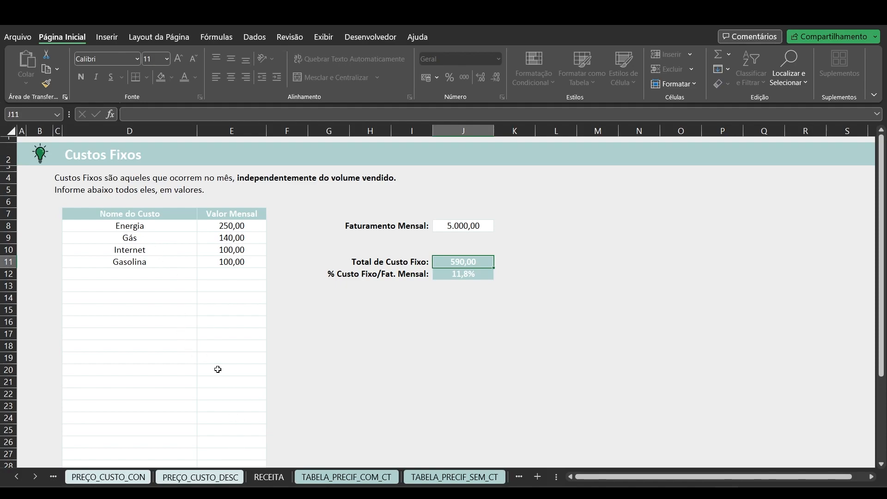
{"action": "left_click_drag", "start_coordinate": [130, 222], "coordinate": [225, 288]}
{"action": "key", "text": "shift+Tab"}
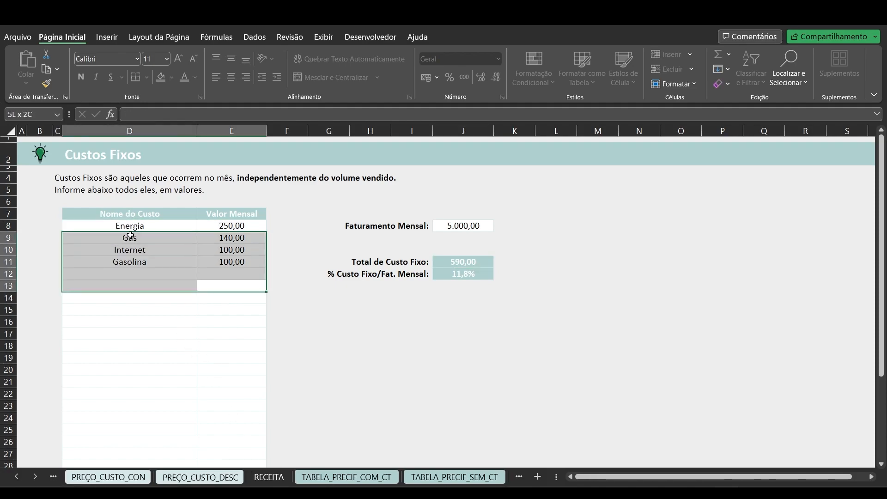
Step: Examine the Vlr. Ref values of all registered materials on the MATERIAIS sheet
{"action": "left_click", "coordinate": [17, 477]}
{"action": "left_click", "coordinate": [17, 477]}
{"action": "left_click", "coordinate": [107, 476]}
{"action": "left_click", "coordinate": [199, 479]}
{"action": "left_click", "coordinate": [284, 231]}
{"action": "left_click_drag", "start_coordinate": [289, 236], "coordinate": [290, 273]}
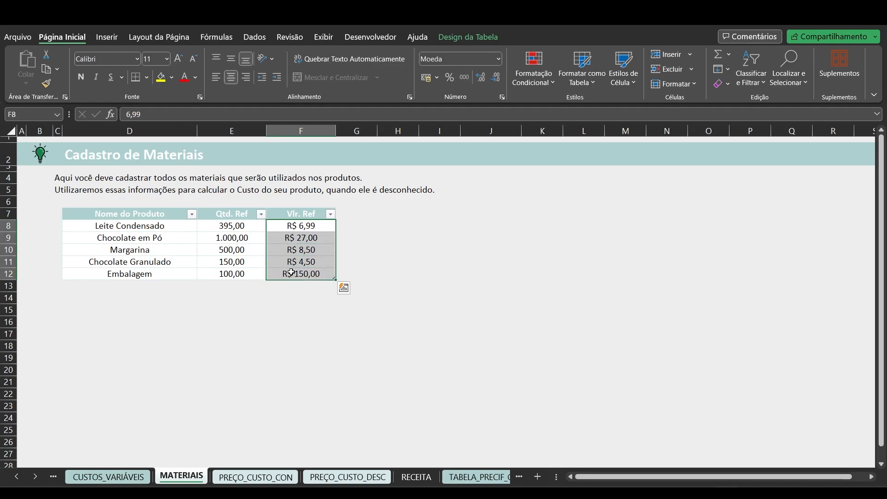
Step: Check the Individual Preço de Venda in the DRE on the PREÇO_CUSTO_DESC sheet
{"action": "left_click", "coordinate": [35, 476]}
{"action": "left_click", "coordinate": [35, 476]}
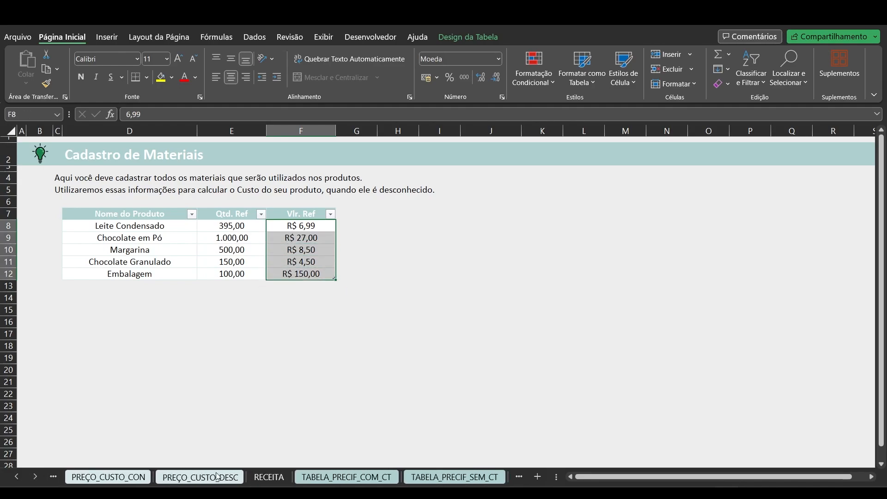
{"action": "left_click", "coordinate": [201, 479]}
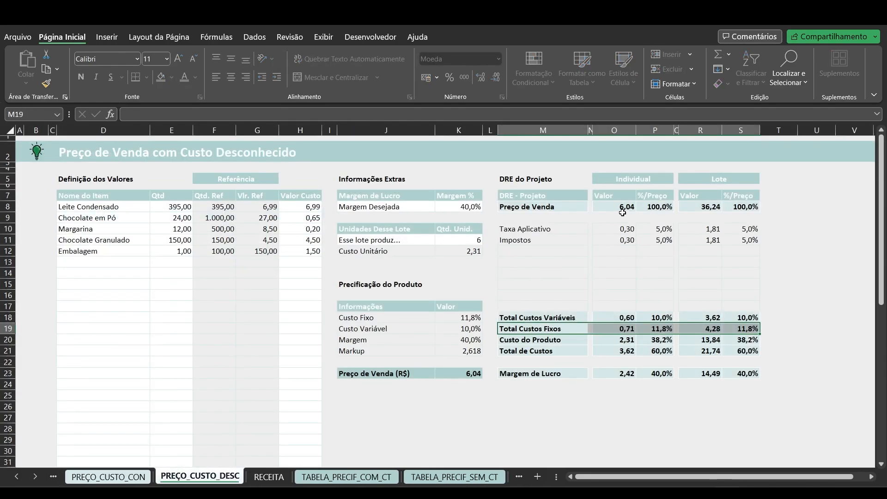
{"action": "left_click", "coordinate": [605, 207]}
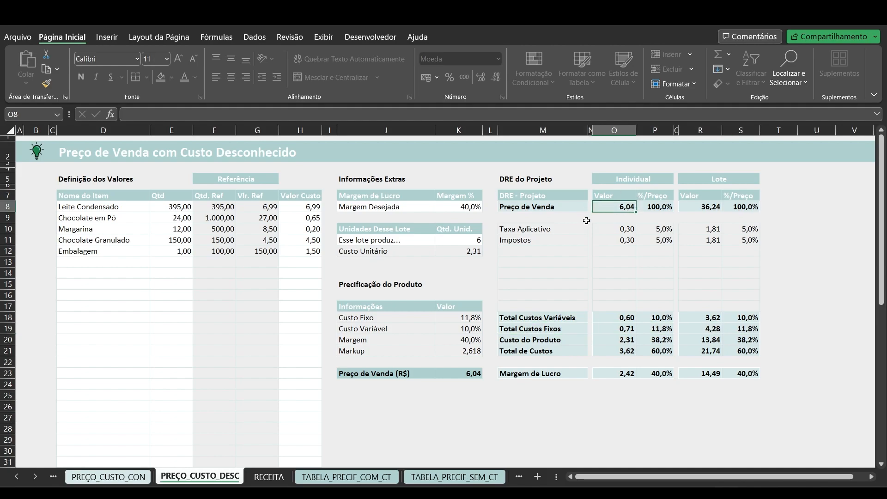
Step: Set Leite Condensado's Vlr. Ref to R$ 8,99 on the MATERIAIS sheet and return to PREÇO_CUSTO_DESC to view the recalculated pricing
{"action": "left_click", "coordinate": [22, 473]}
{"action": "left_click", "coordinate": [20, 473]}
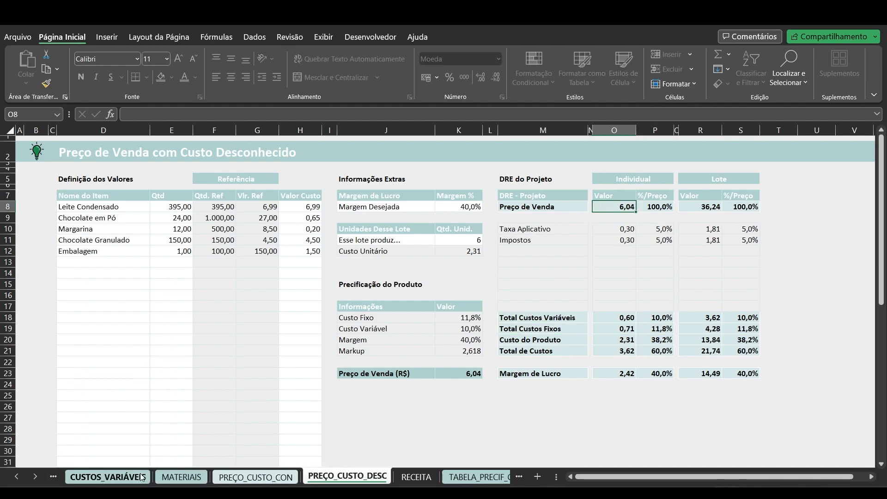
{"action": "left_click", "coordinate": [172, 478]}
{"action": "left_click", "coordinate": [301, 225]}
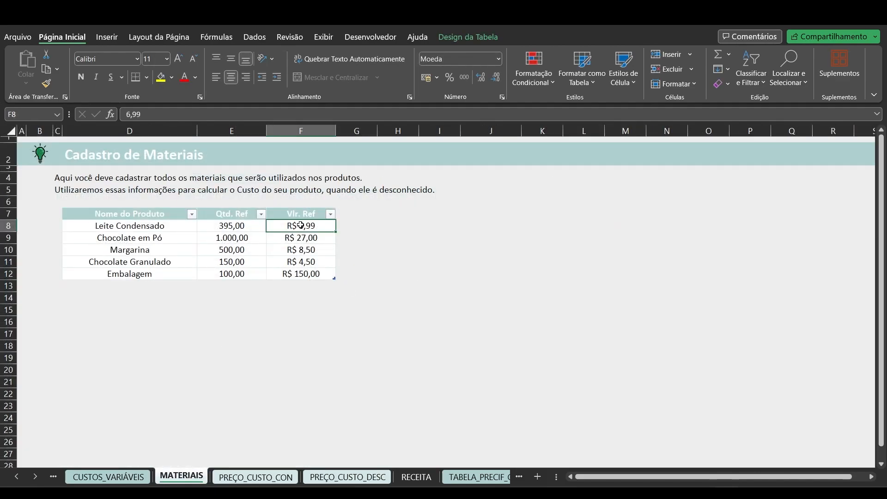
{"action": "type", "text": "8,99"}
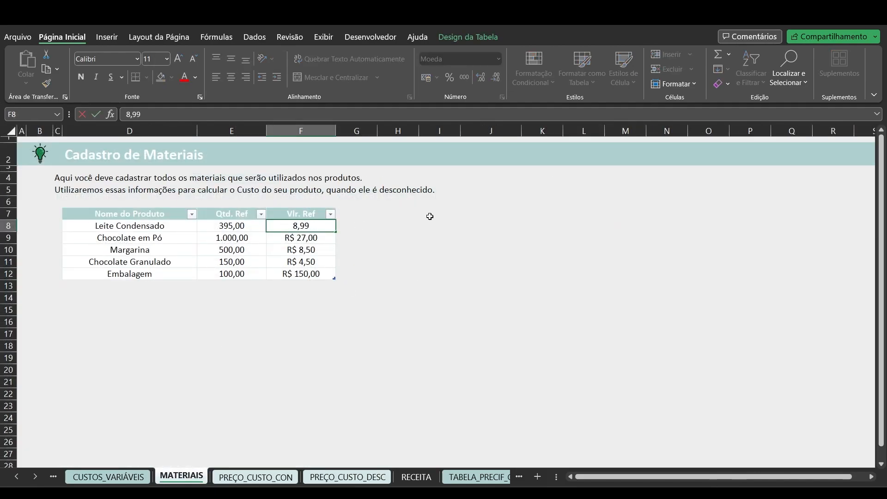
{"action": "key", "text": "Return"}
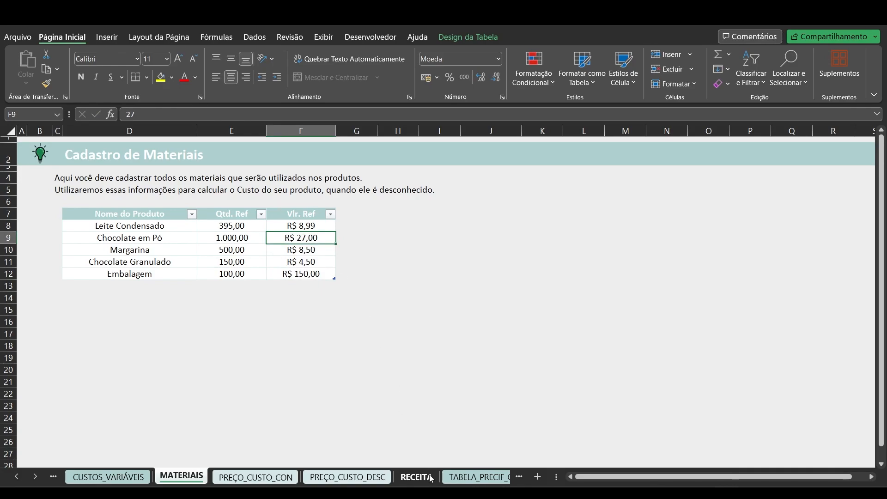
{"action": "left_click", "coordinate": [383, 478]}
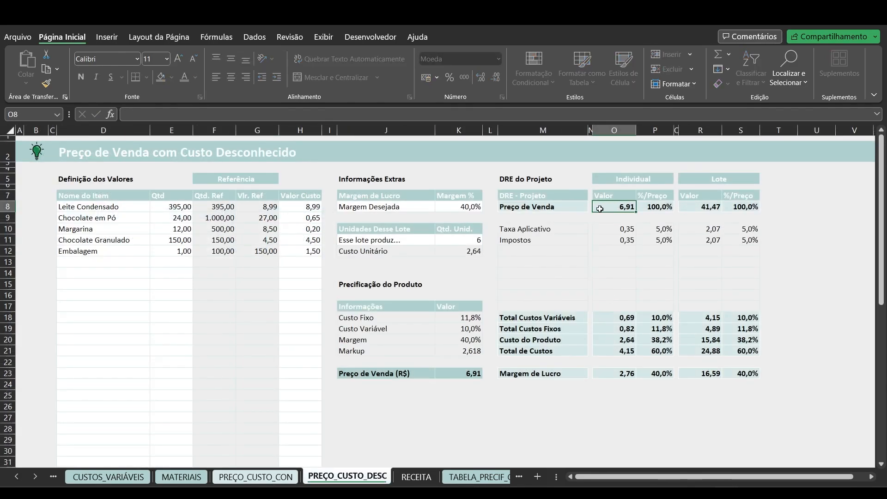